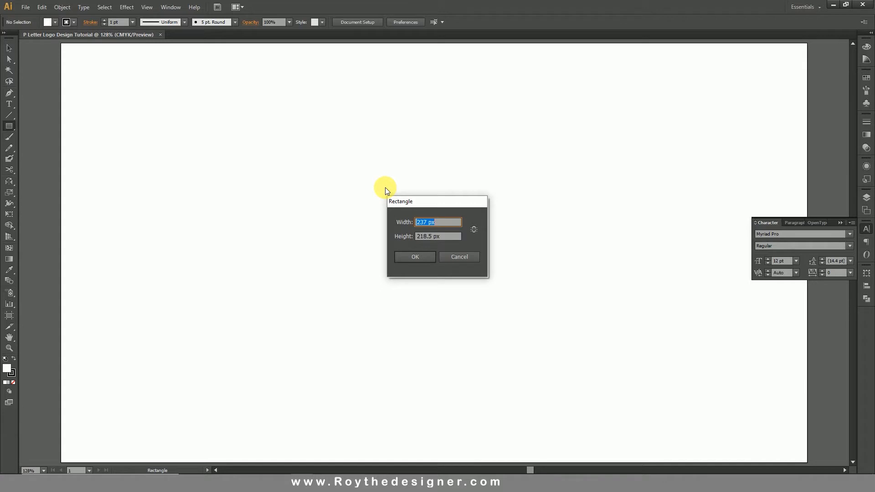
Step: Create a square 200 px wide and 200 px high with the Rectangle tool
type("200")
key("Tab")
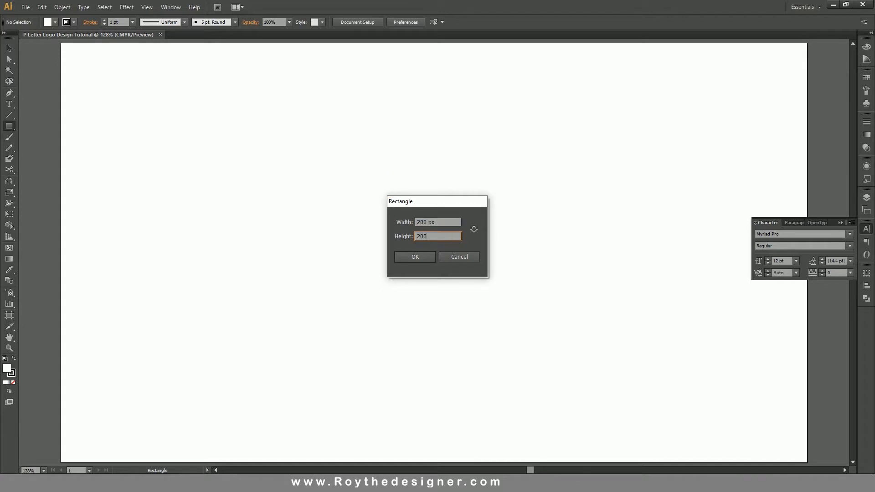
key("Return")
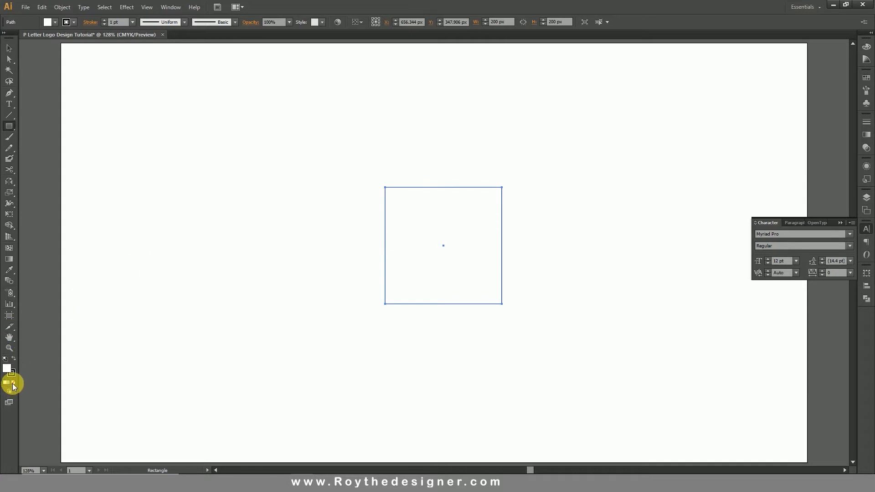
Step: Remove the square's fill and create an unfilled circle of 200 by 200 px overlapping it
left_click_drag(9, 126, 41, 147)
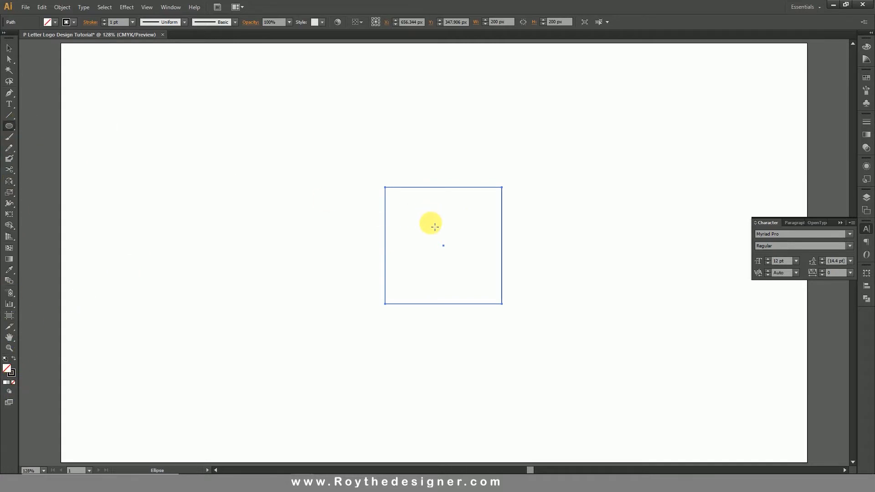
left_click(435, 226)
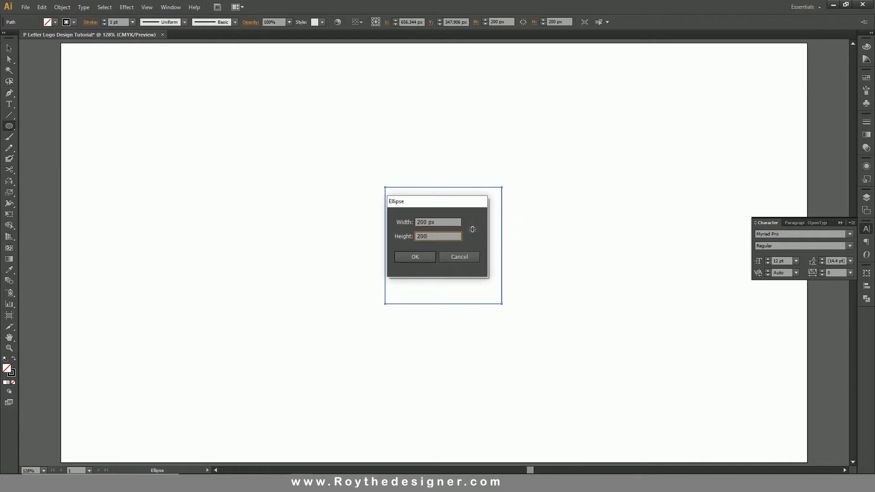
key("Return")
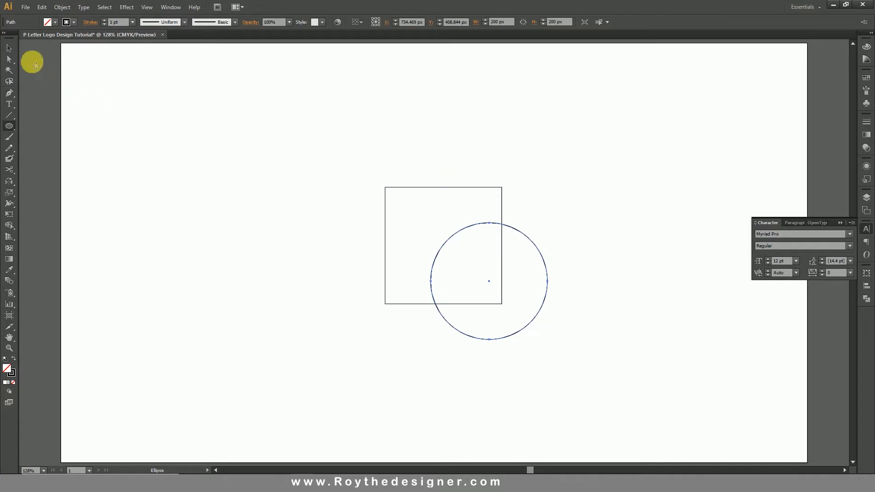
Step: Centre the square and circle on each other both ways and swap fill and stroke so both are solid black
left_click(10, 48)
left_click_drag(268, 122, 588, 346)
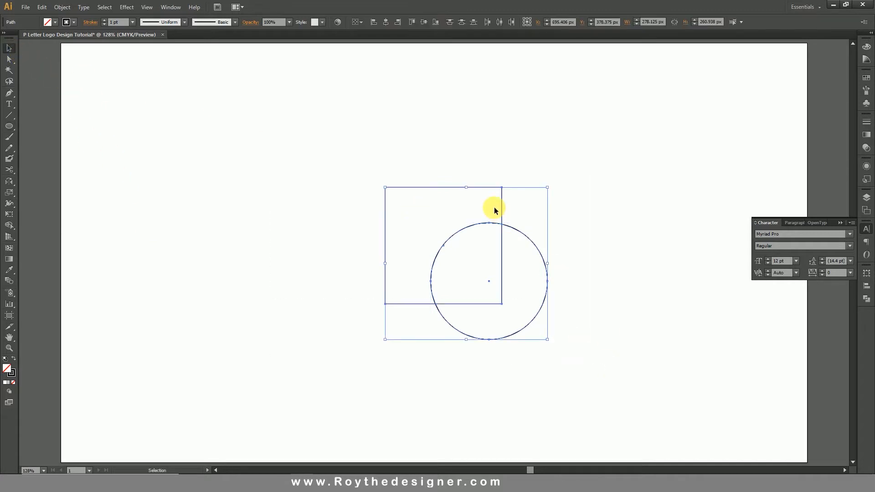
left_click(424, 22)
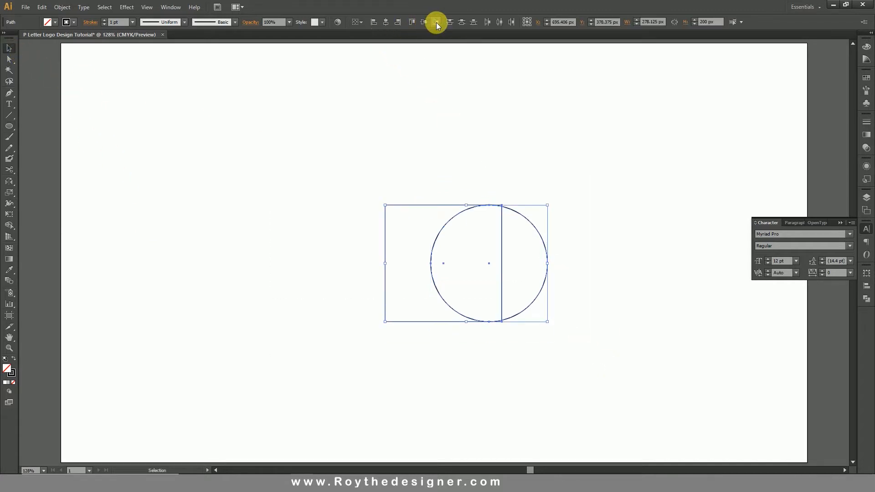
left_click(385, 22)
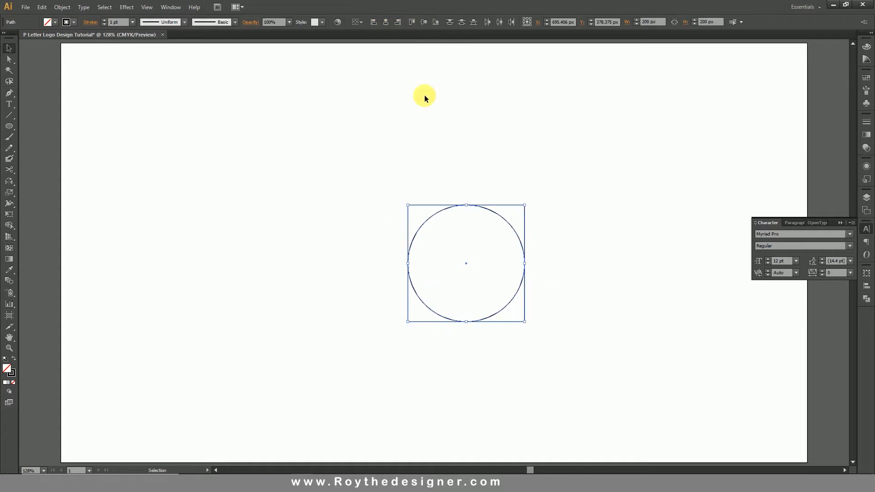
left_click_drag(414, 147, 542, 326)
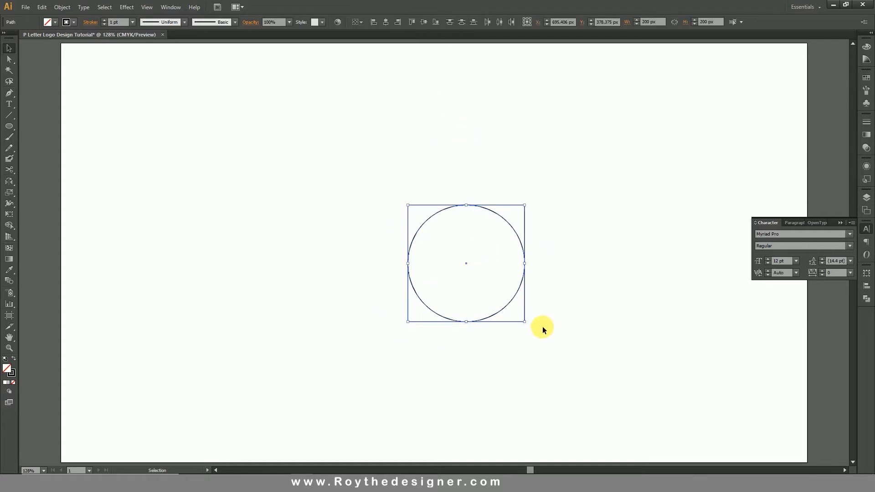
left_click(15, 359)
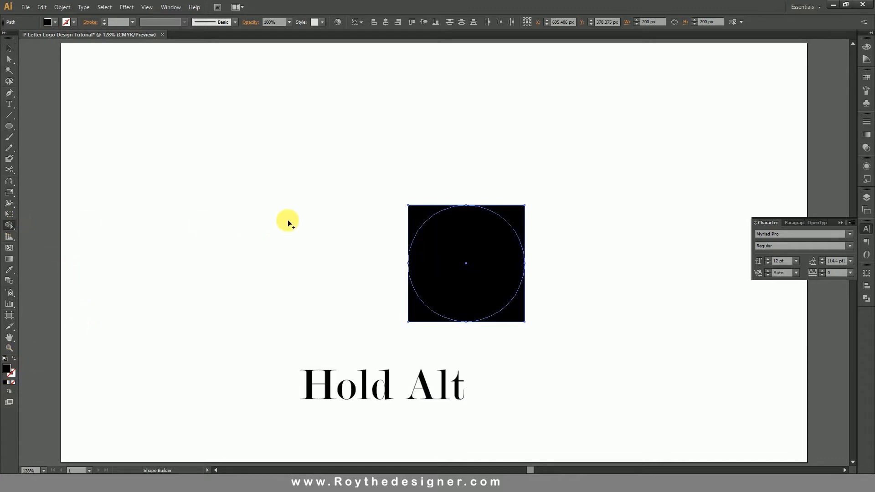
Step: With Shape Builder, remove the square's two upper corners and lower-right corner outside the circle, and merge the lower-left corner with the circle
left_click(417, 212, "alt")
left_click(514, 209, "alt")
left_click(515, 312, "alt")
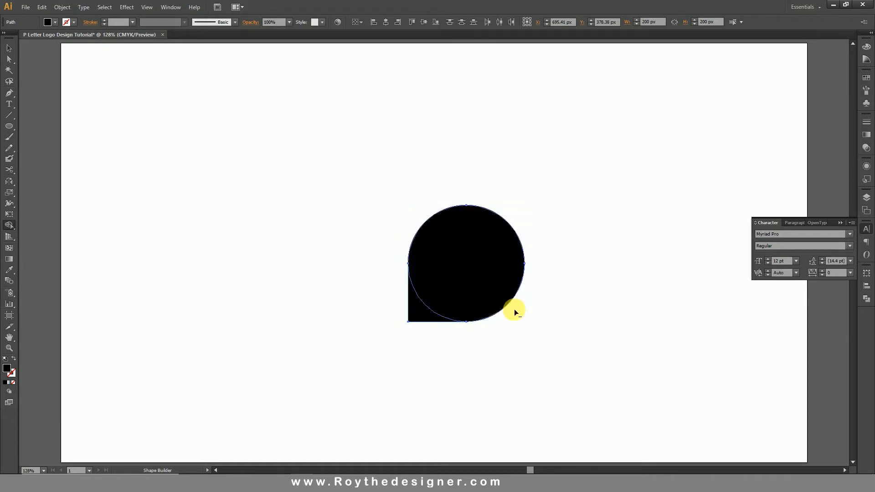
left_click_drag(415, 273, 416, 307)
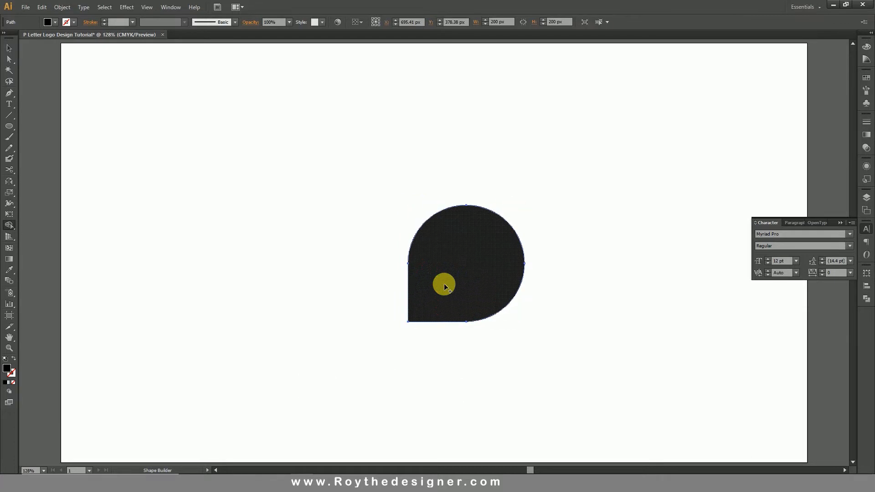
Step: Move the black teardrop shape slightly up and left, and scale it proportionally from its centre to about twice its size
left_click(9, 49)
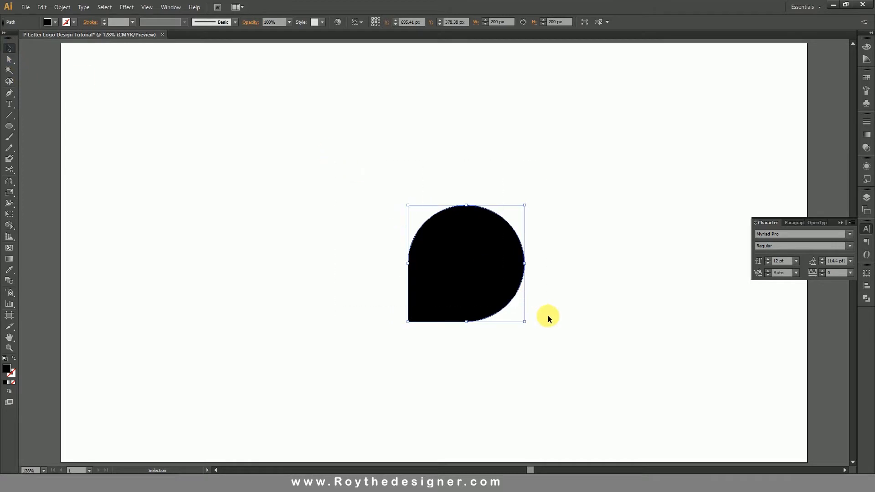
left_click_drag(486, 273, 469, 247)
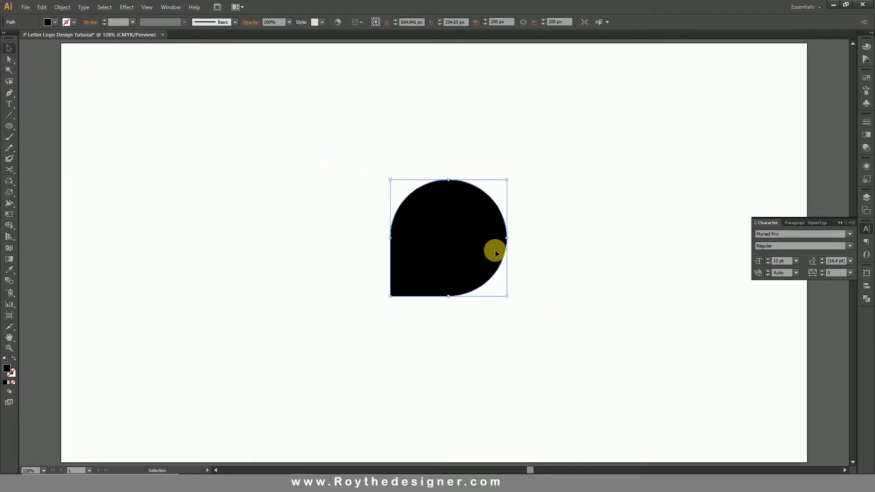
left_click_drag(508, 238, 570, 240)
left_click(584, 244)
left_click(551, 240)
left_click(601, 247)
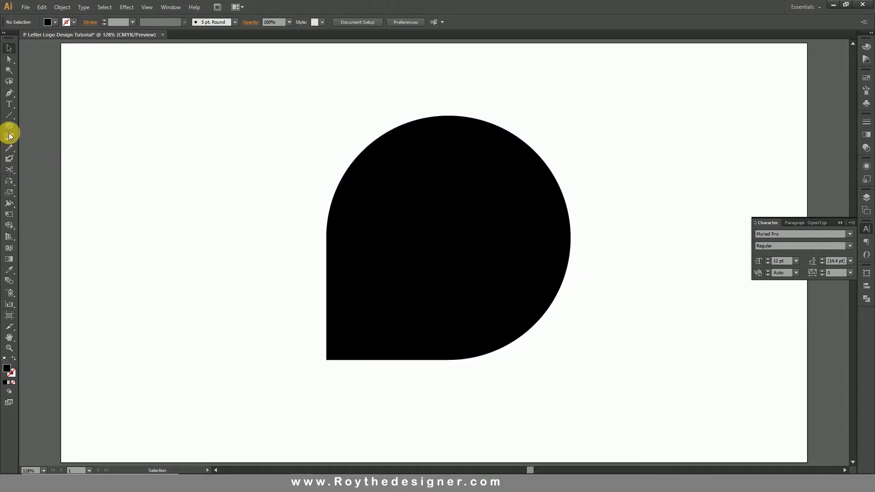
Step: Draw a vertical bar about 58 by 277 px, ending at the teardrop's bottom edge left of centre, and fill it with 86% black
left_click_drag(12, 129, 29, 127)
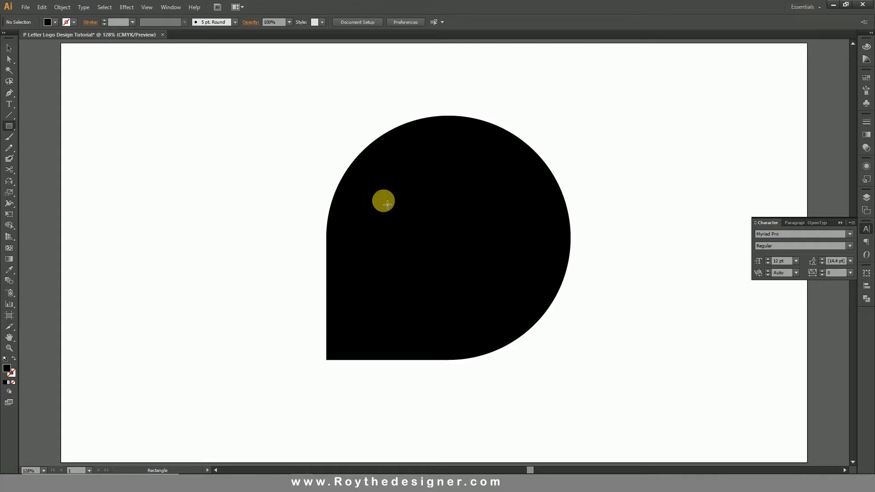
left_click_drag(387, 201, 421, 363)
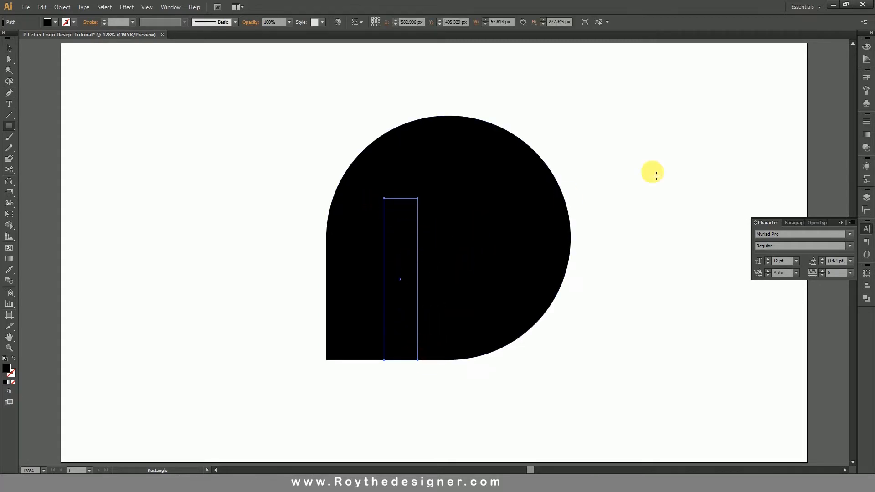
left_click(866, 49)
left_click_drag(830, 87, 825, 91)
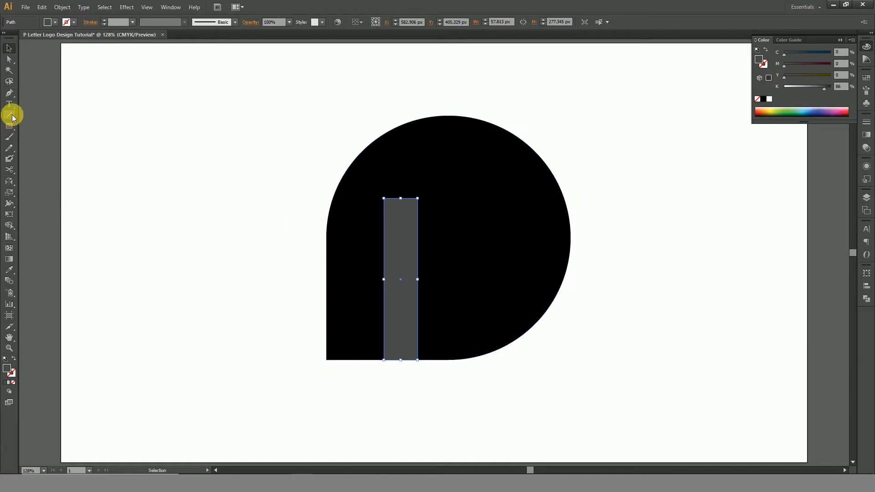
Step: Draw a circle about 205 px wide from the bar's top-left corner and move it up until its centre is level with the bar's top edge
left_click_drag(10, 129, 66, 151)
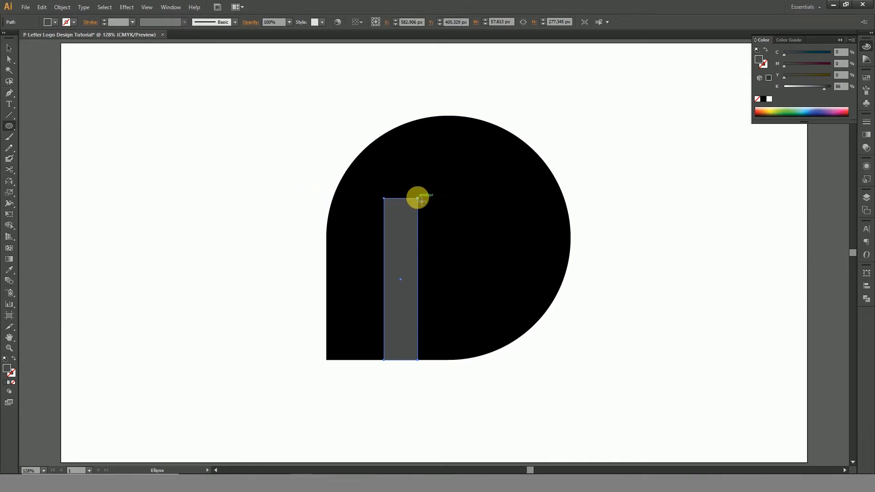
left_click_drag(384, 199, 503, 251)
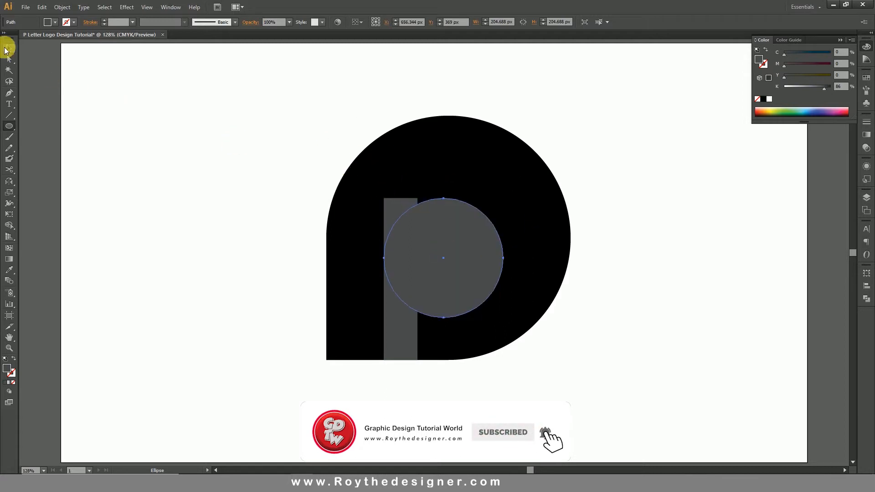
left_click(6, 50)
left_click_drag(291, 129, 580, 321)
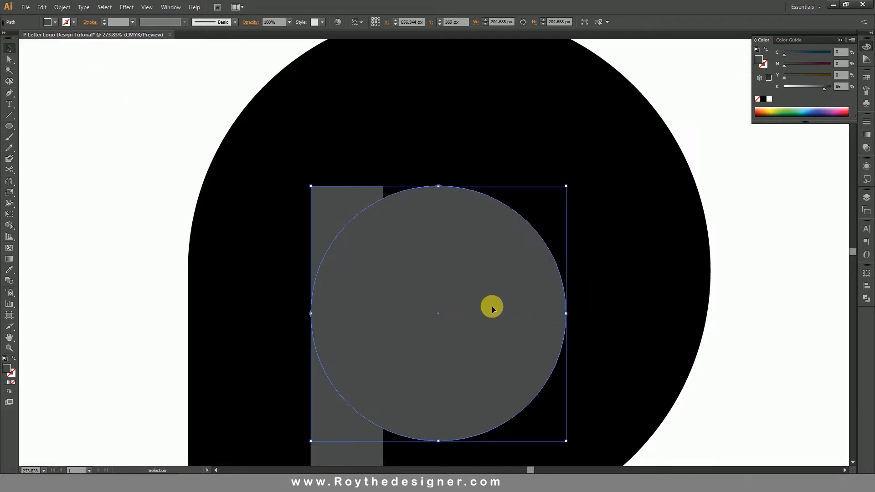
left_click_drag(492, 306, 484, 184)
left_click(458, 266, "ctrl+alt")
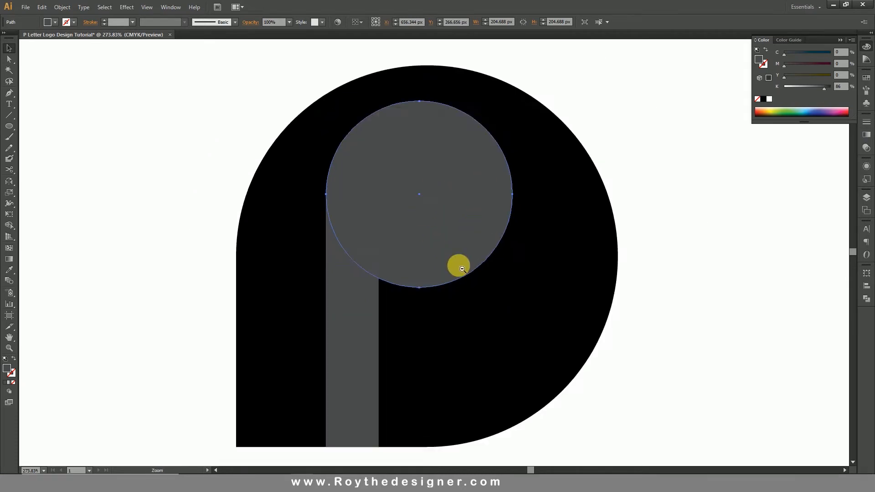
left_click(459, 266, "ctrl+alt")
Step: Select the grey circle and bar together and scale them down proportionally to about 185 by 343 px, keeping the lower-left corner fixed
left_click_drag(349, 168, 365, 182)
left_click_drag(205, 113, 611, 408)
left_click(424, 273)
left_click(402, 291, "shift")
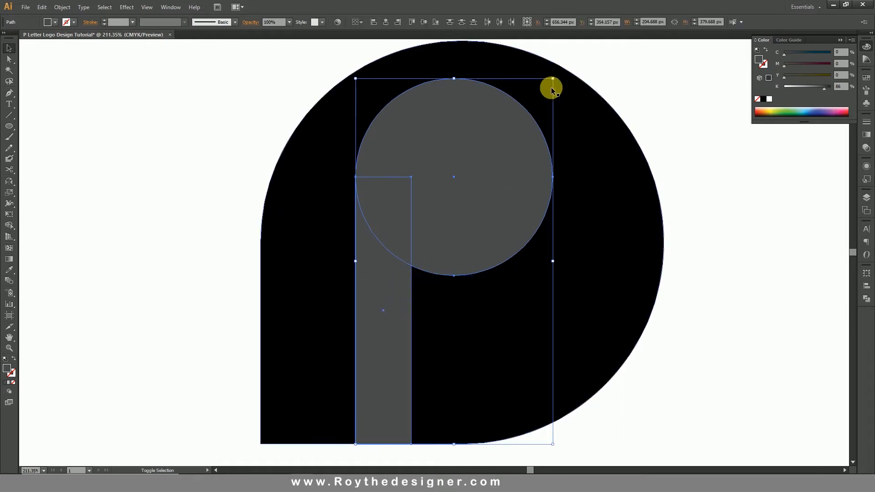
left_click_drag(553, 78, 534, 113)
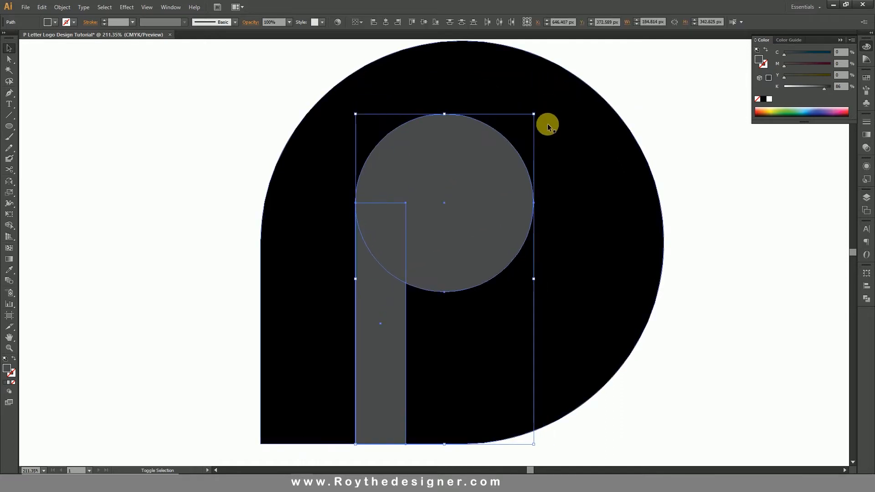
left_click(701, 297)
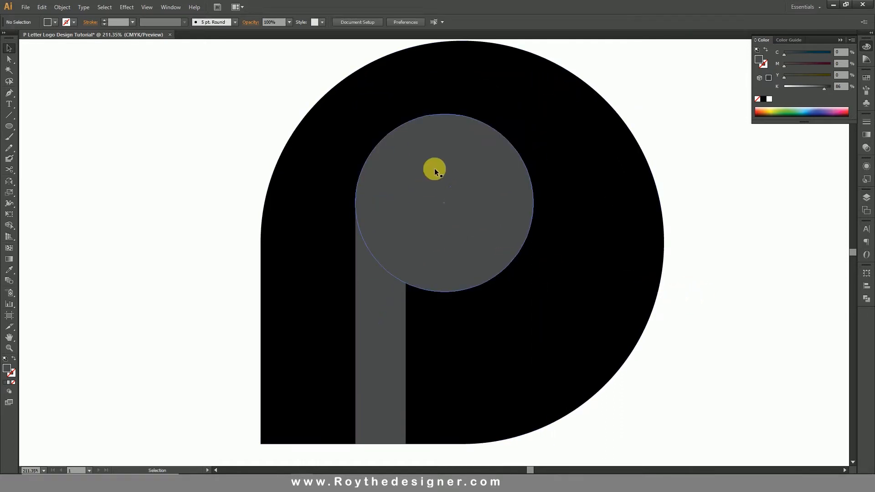
Step: Enlarge the grey circle proportionally to about 195 px in diameter, keeping its left edge aligned with the bar
left_click(462, 214)
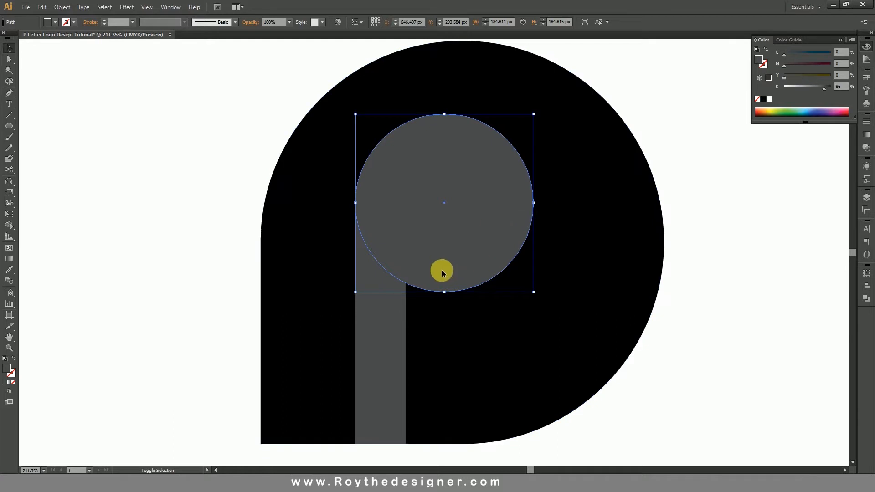
left_click_drag(533, 203, 544, 203)
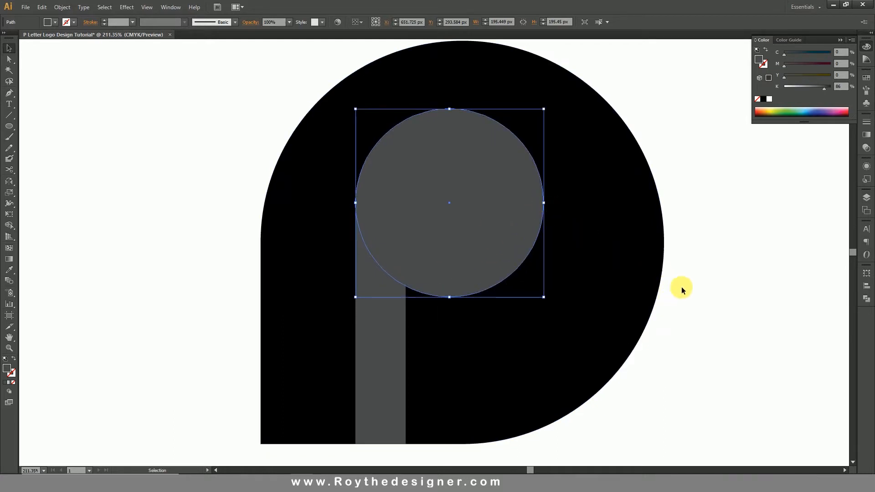
left_click(703, 294)
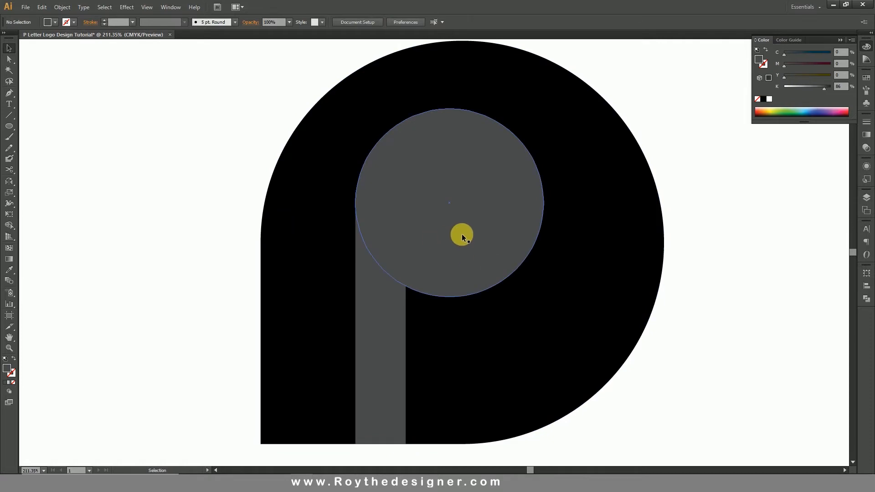
Step: Copy the grey circle and paste the duplicate in front, directly over the original
left_click(431, 241)
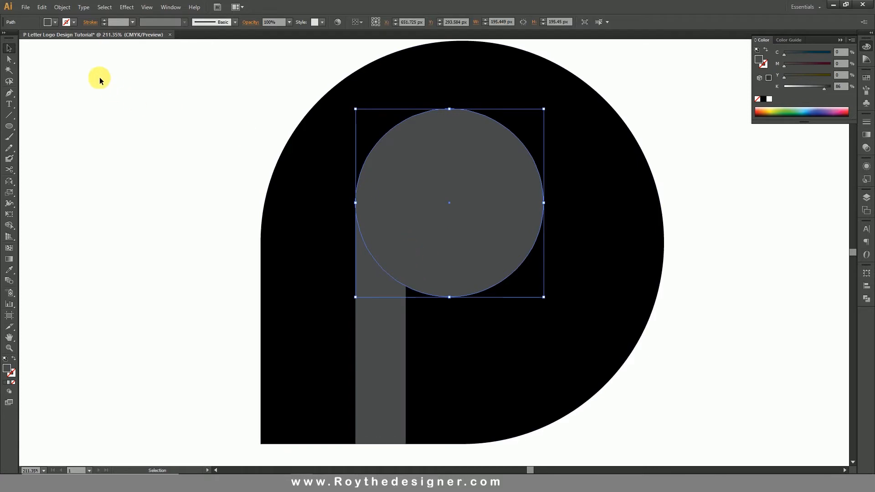
left_click(46, 10)
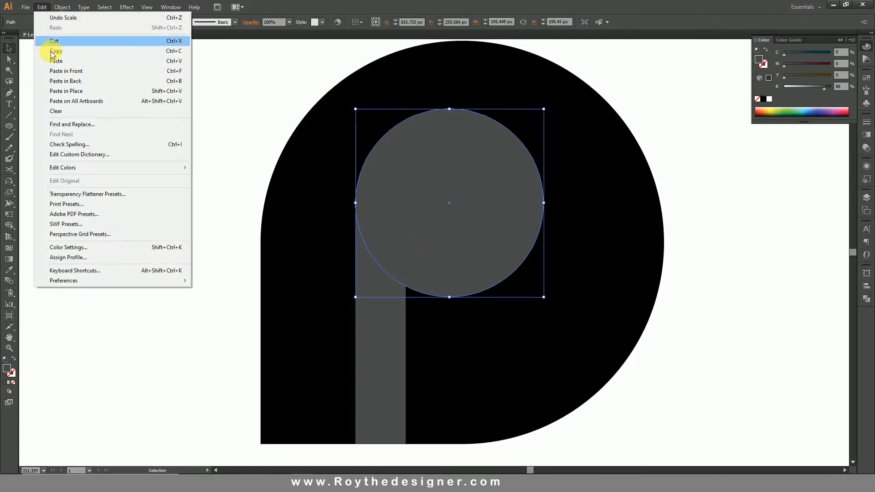
left_click(62, 53)
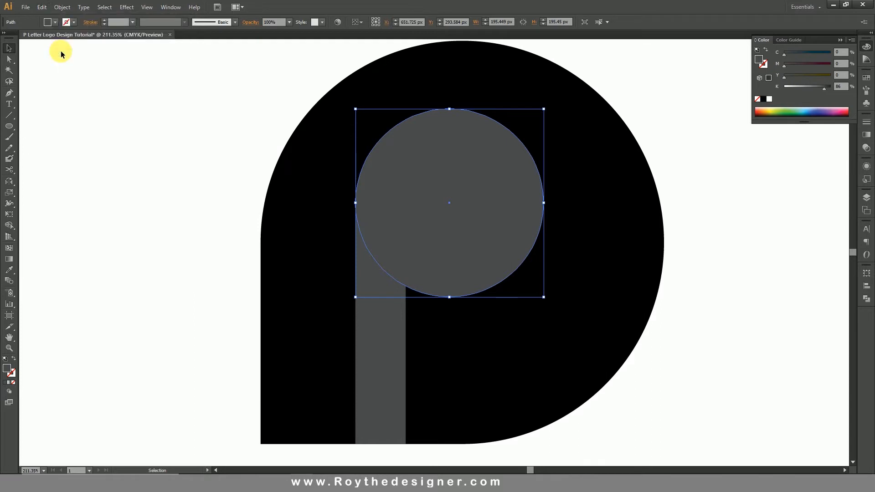
left_click(41, 7)
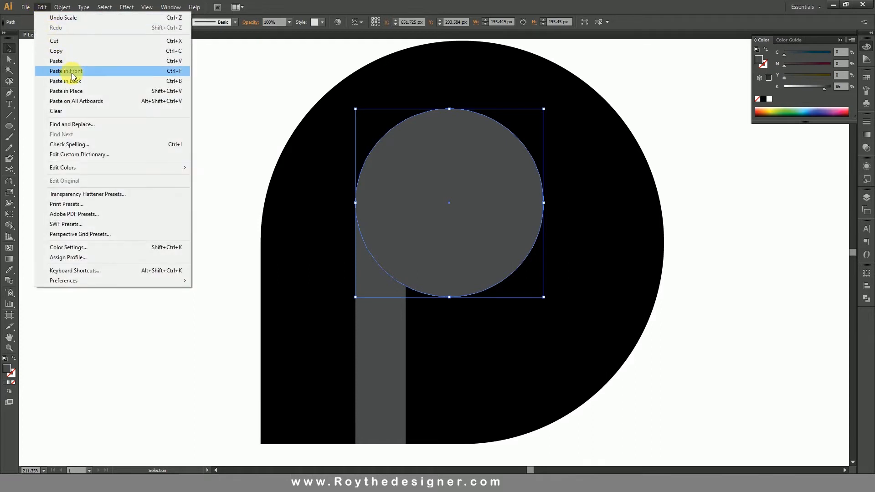
left_click(83, 72)
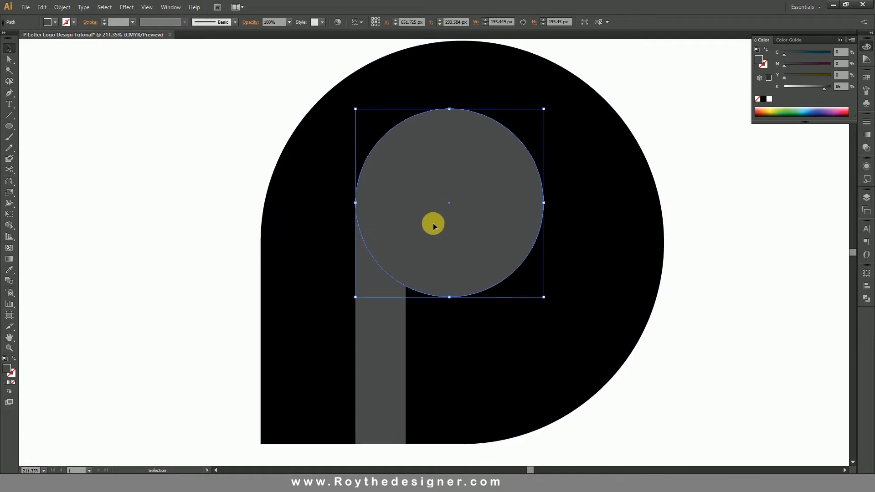
Step: Switch to outline view and shrink the duplicate circle around its centre to about 89 px, touching the bar's right edge
left_click(145, 7)
left_click(163, 18)
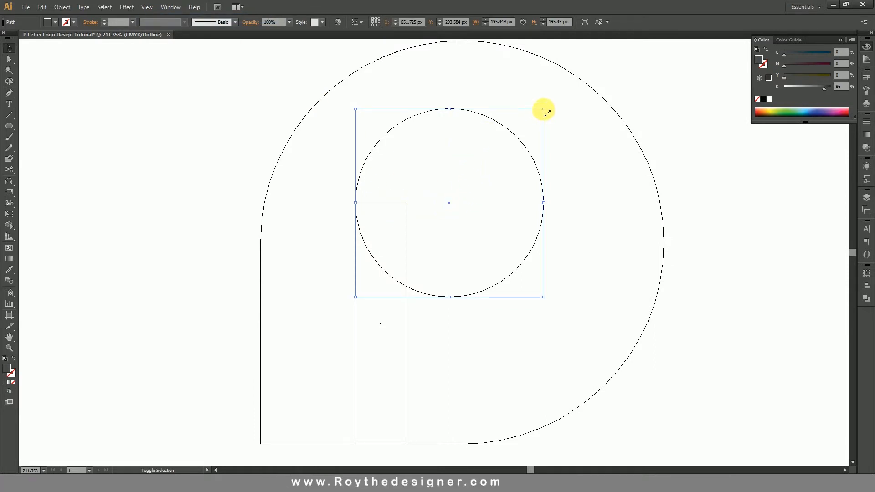
left_click_drag(547, 112, 493, 160)
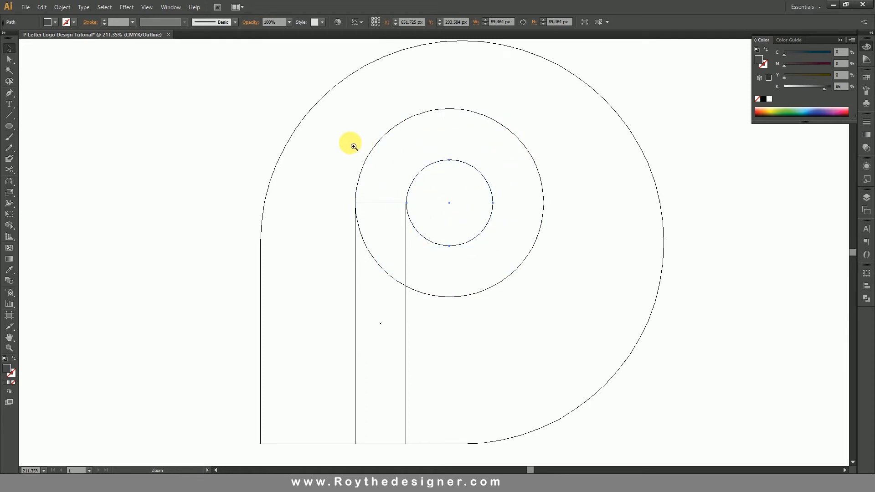
Step: Enlarge the inner circle around its centre to about 91 px so its edge meets the bar's right edge exactly
key("ctrl+space")
left_click_drag(352, 143, 537, 258)
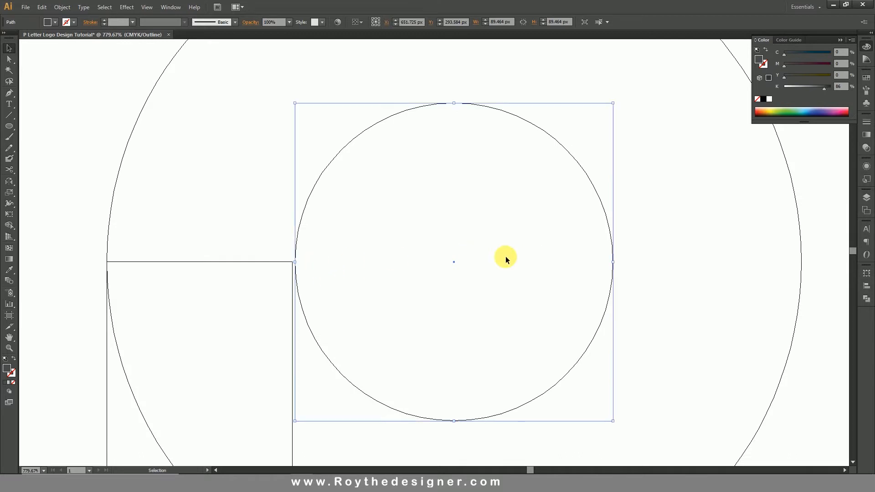
left_click_drag(613, 262, 619, 265)
left_click(378, 273)
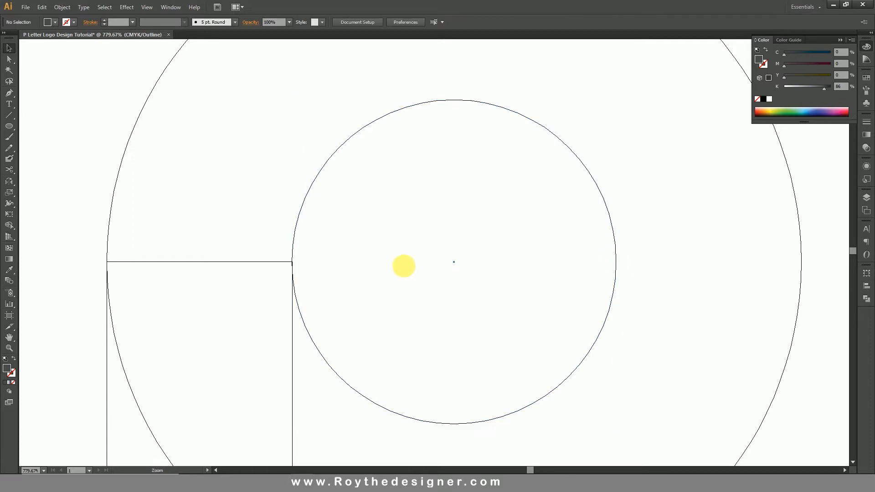
Step: Return to preview mode and fill the inner circle with white
left_click(455, 289, "alt")
left_click(478, 245, "alt")
left_click(430, 240, "alt")
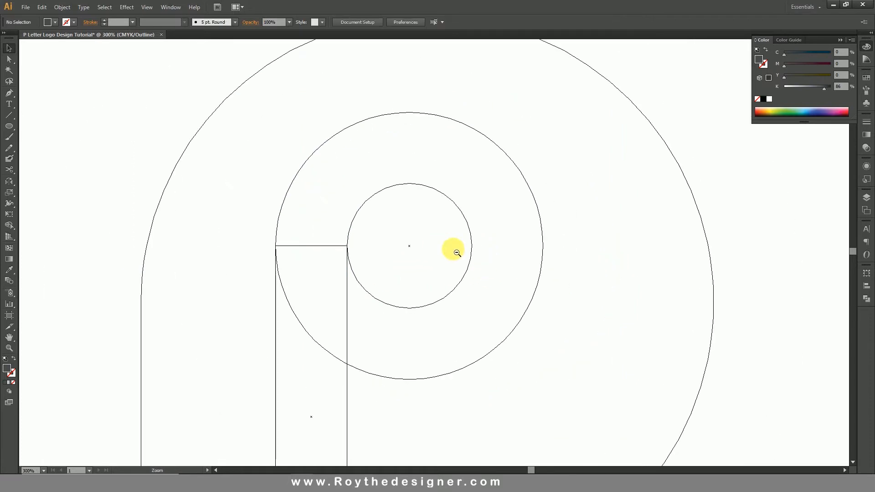
left_click(457, 252, "alt")
key("v")
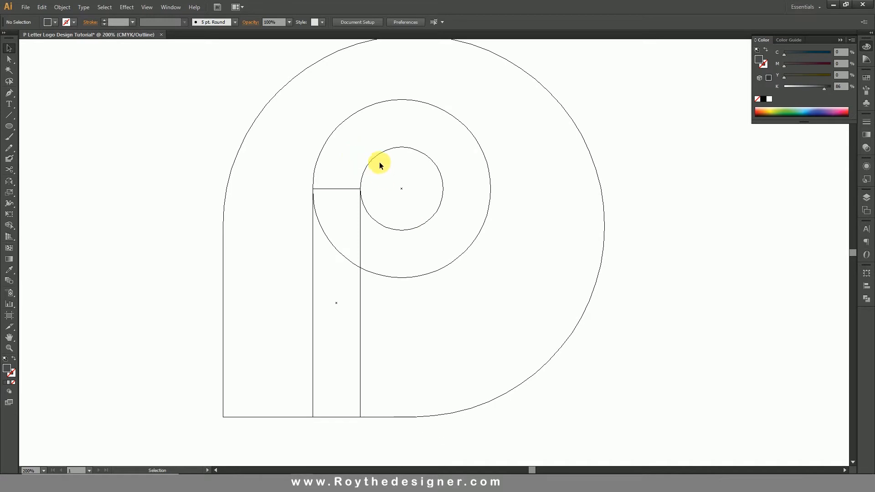
left_click(145, 9)
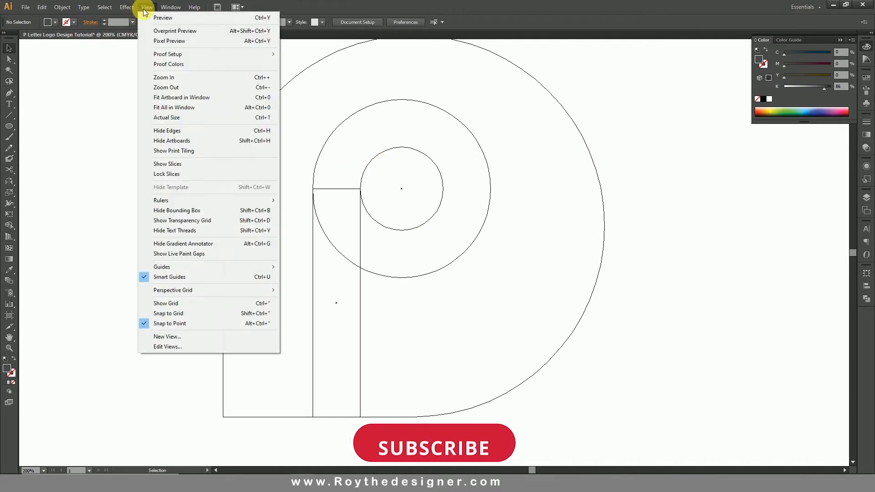
left_click(159, 18)
left_click(409, 187)
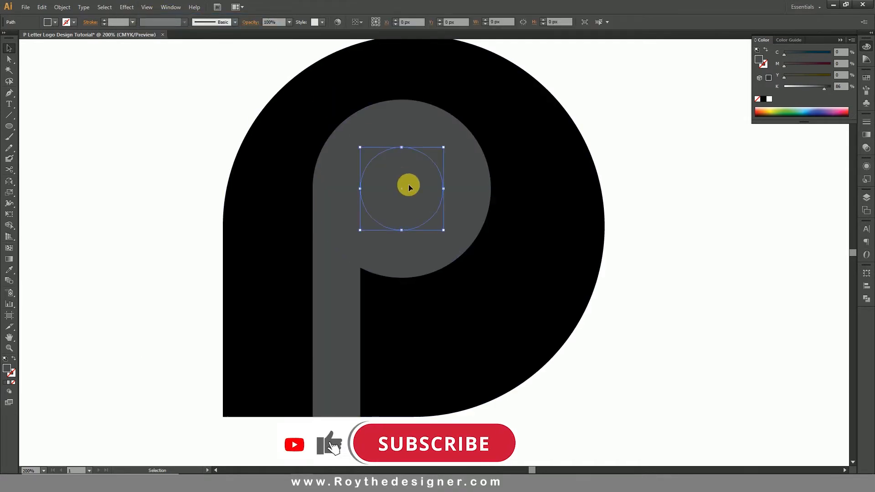
left_click(769, 99)
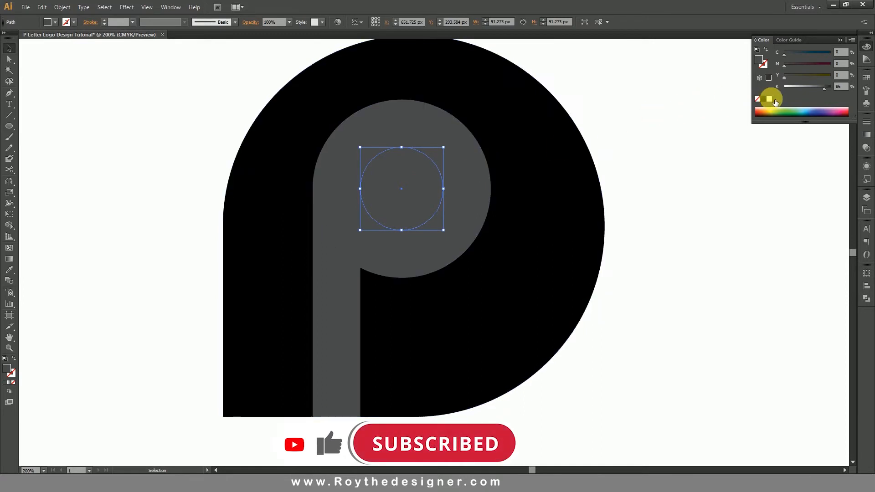
left_click(669, 215)
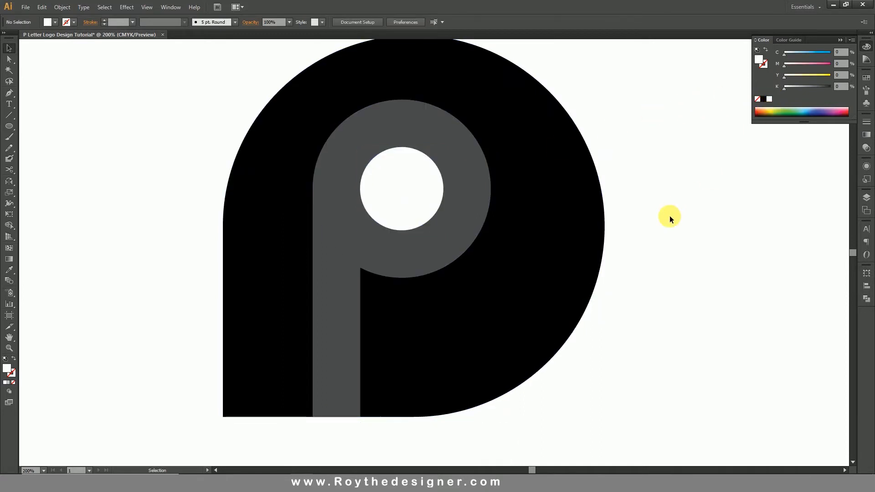
Step: Lock the black teardrop shape
left_click(458, 192)
left_click(348, 292)
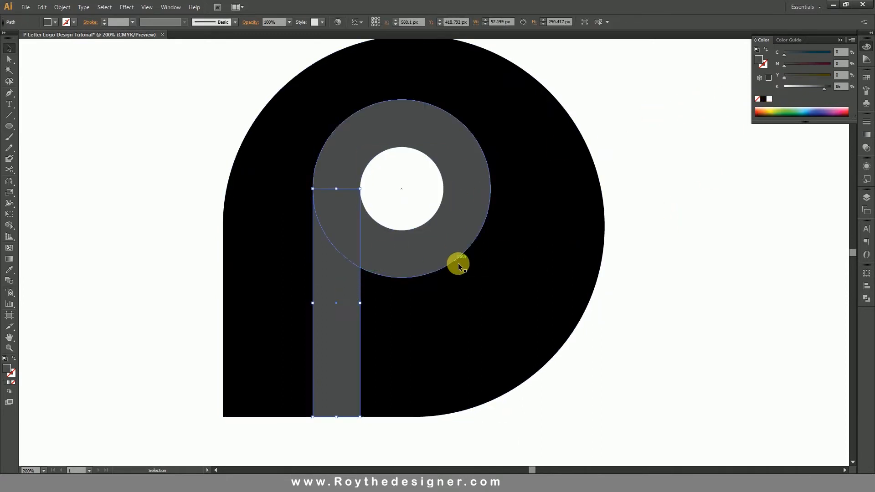
left_click(579, 170)
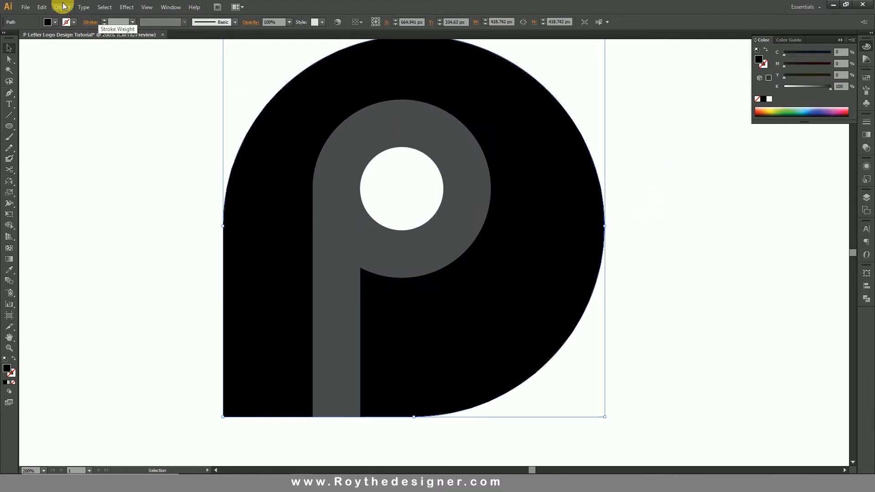
left_click(62, 7)
mouse_move(91, 61)
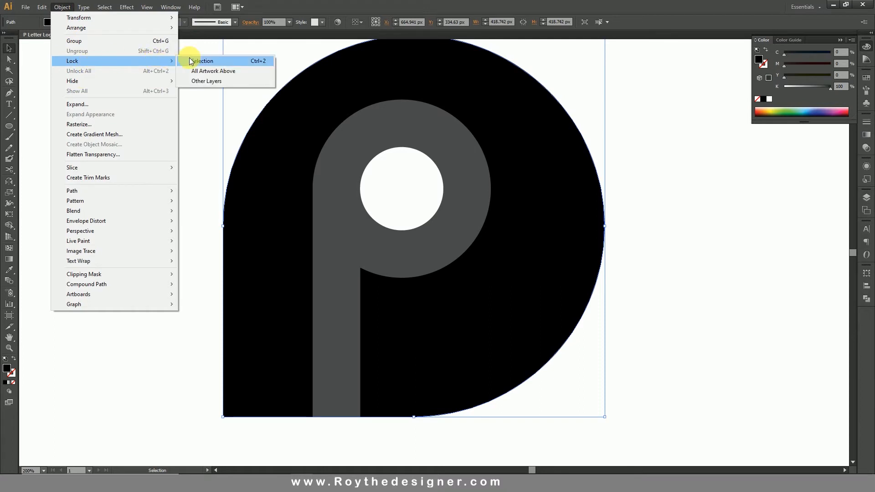
left_click(211, 62)
Step: Select the bar and both circles and merge the bar with the grey ring into one P using Shape Builder
left_click_drag(530, 260, 308, 157)
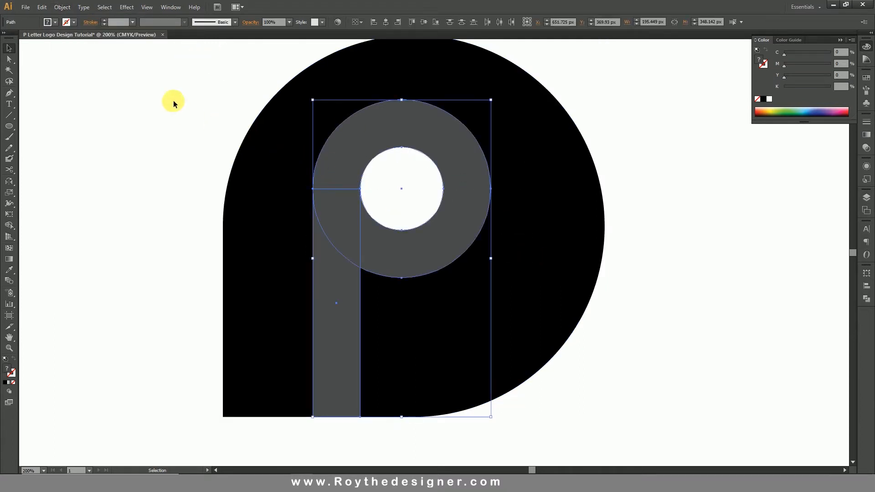
left_click(62, 7)
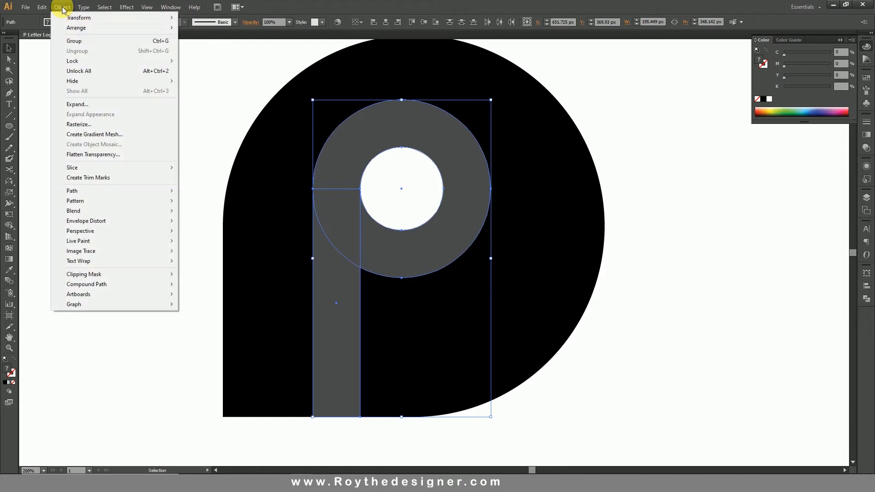
left_click(63, 9)
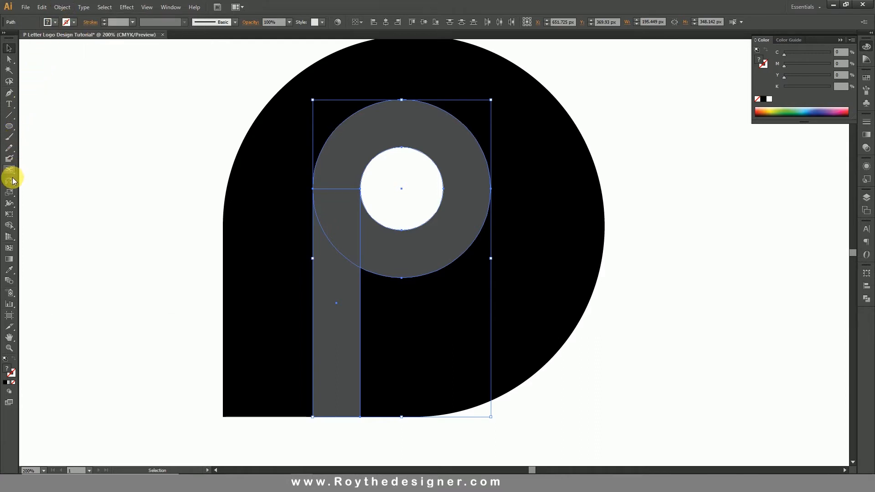
left_click(11, 225)
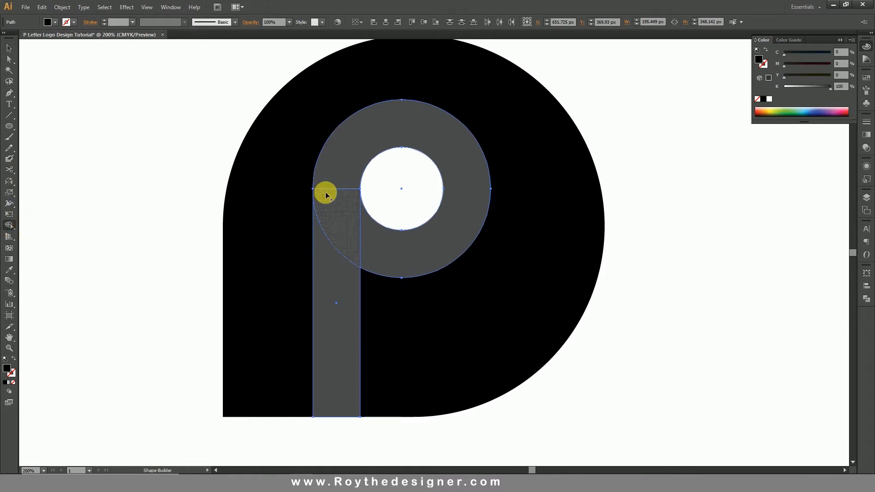
left_click_drag(336, 254, 338, 170)
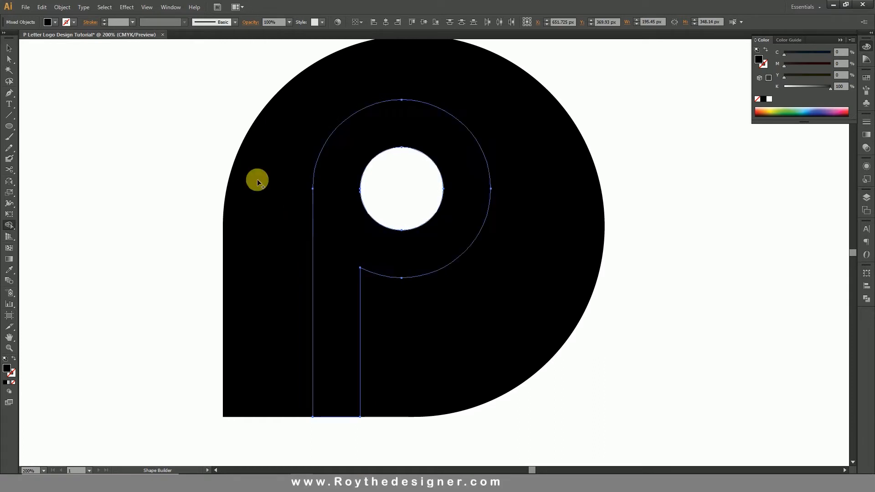
Step: Fill the merged P and the inner circle with a light grey of 39% black
left_click(9, 49)
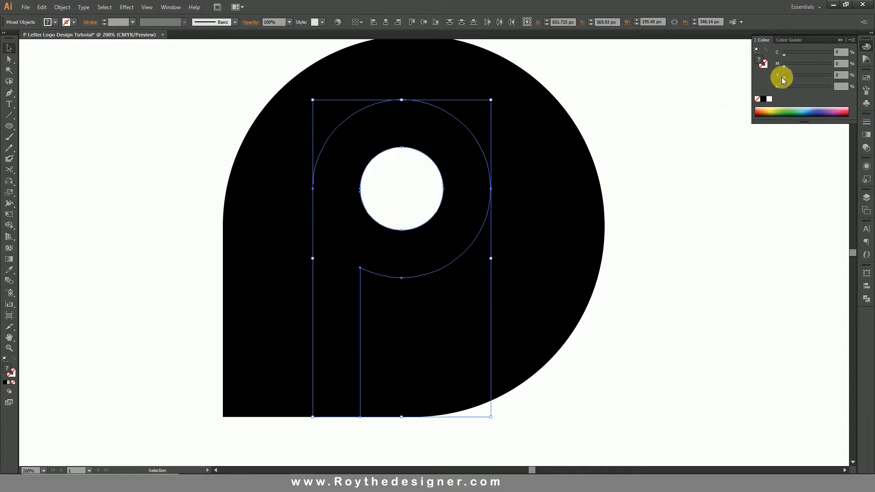
left_click(770, 99)
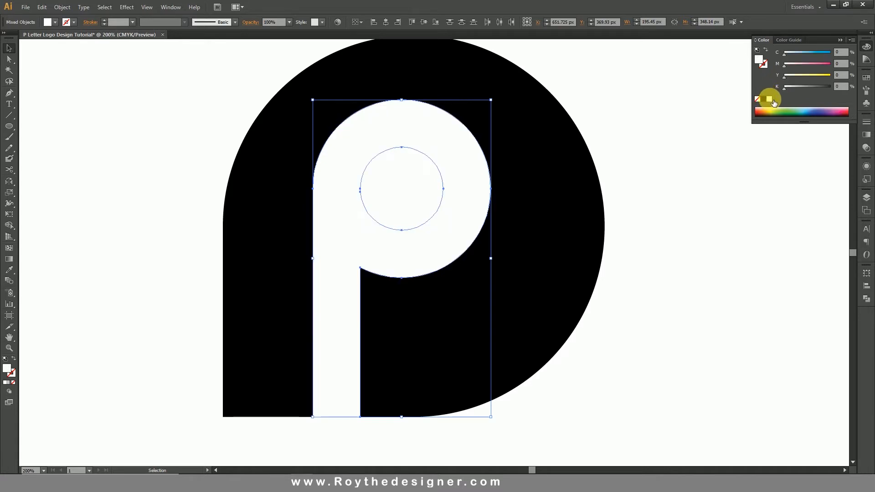
left_click(802, 88)
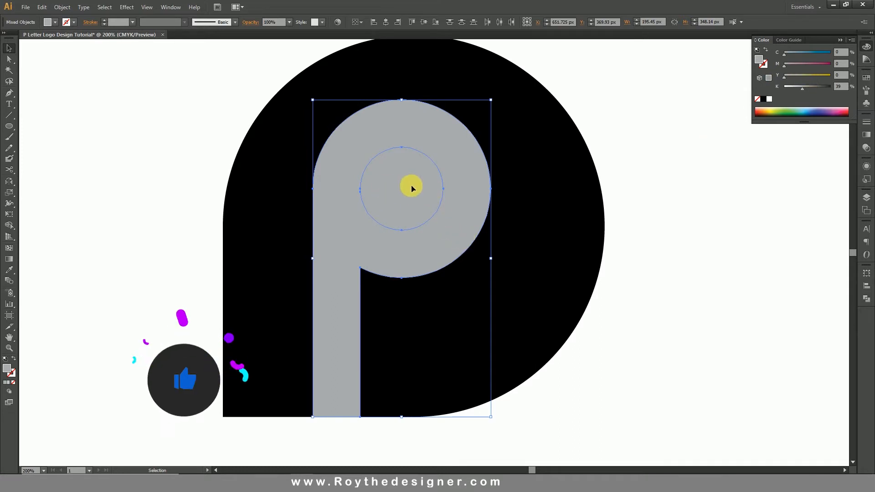
Step: Cut the inner circle out of the grey P with Shape Builder and deselect the result
left_click(10, 226)
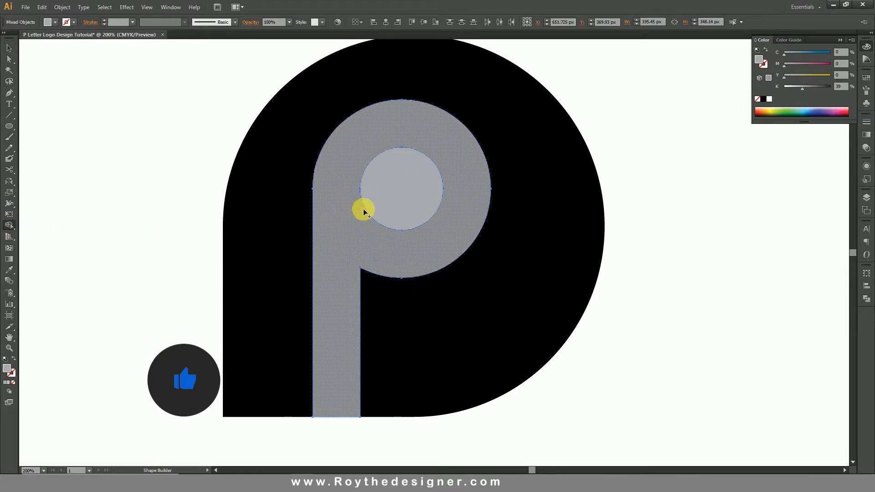
left_click(402, 191, "alt")
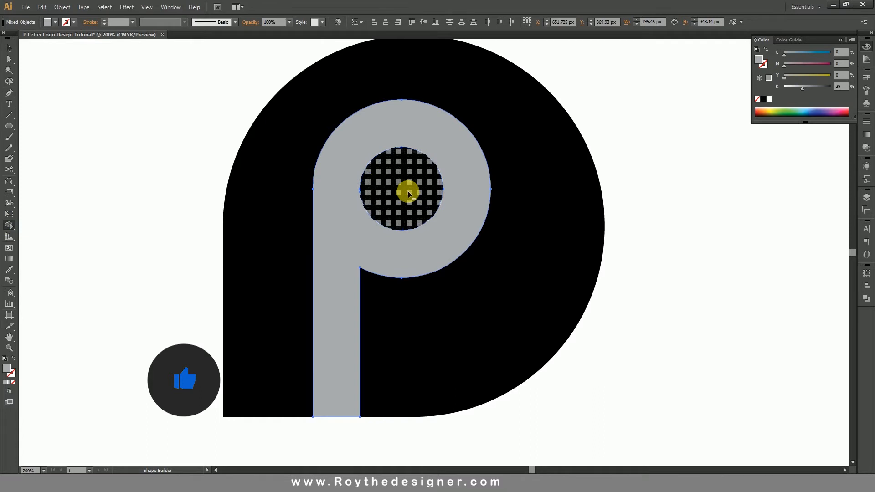
left_click(64, 61)
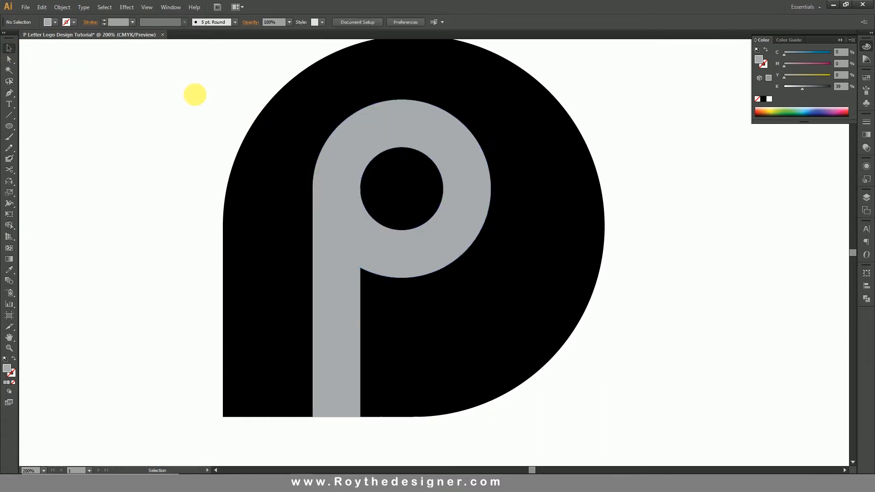
Step: Switch to outline view and scale the P down to about 194 by 345 px, keeping its bottom edge fixed
left_click(433, 239)
key("ctrl+shift+b")
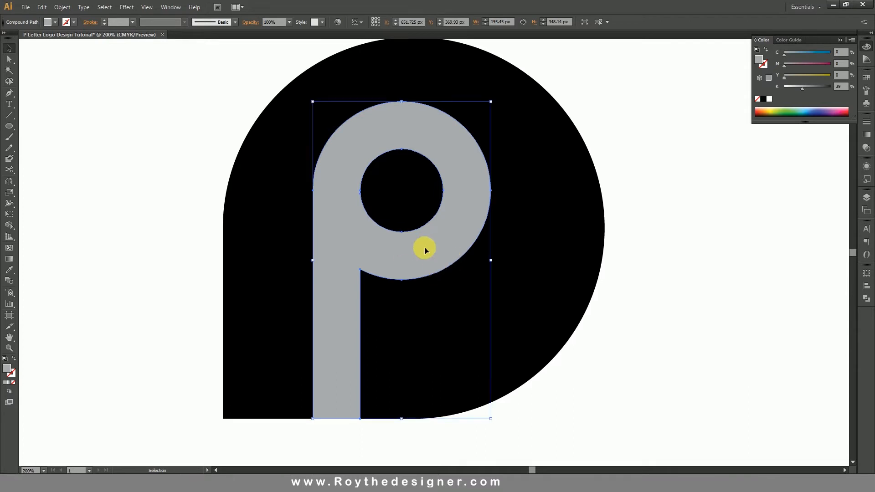
left_click_drag(541, 179, 556, 195)
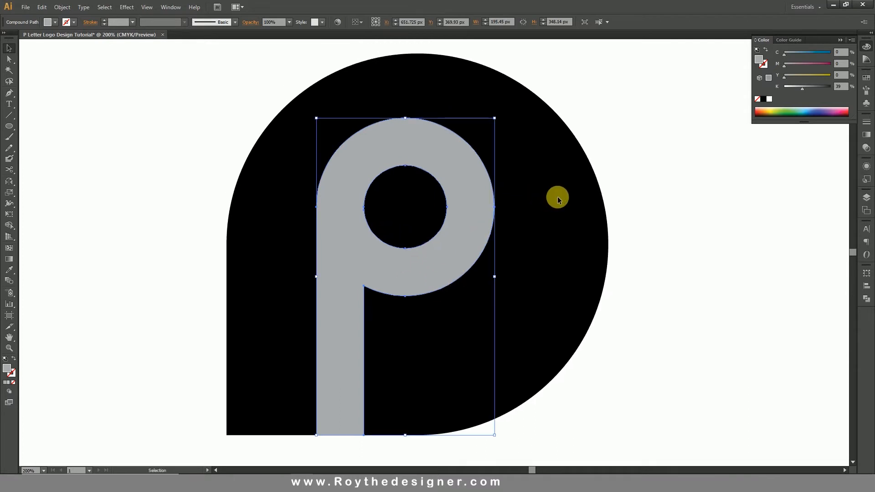
left_click(110, 7)
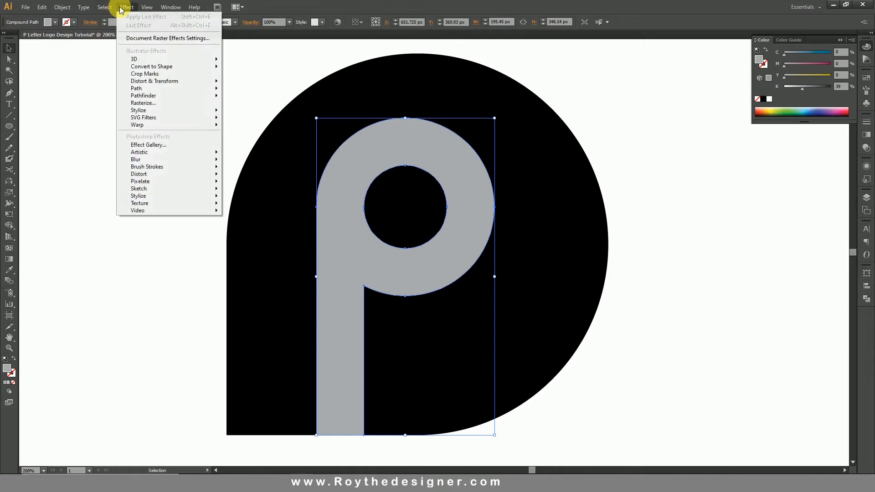
left_click(155, 18)
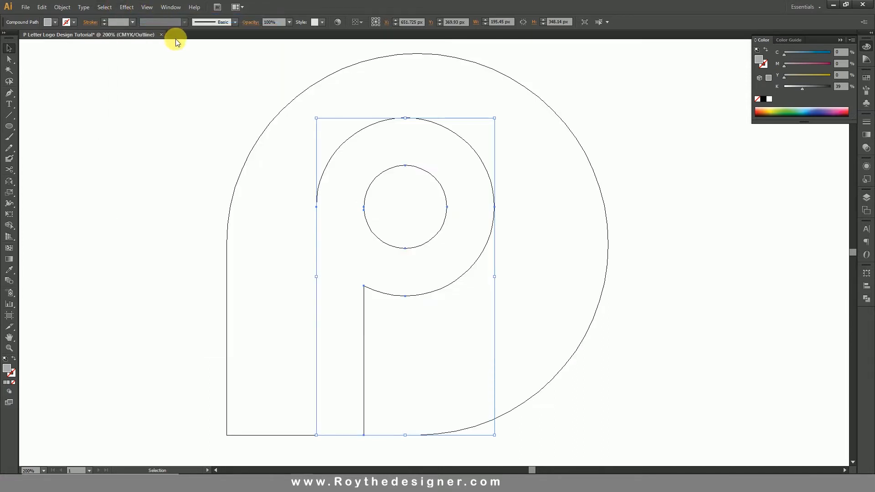
left_click(411, 133)
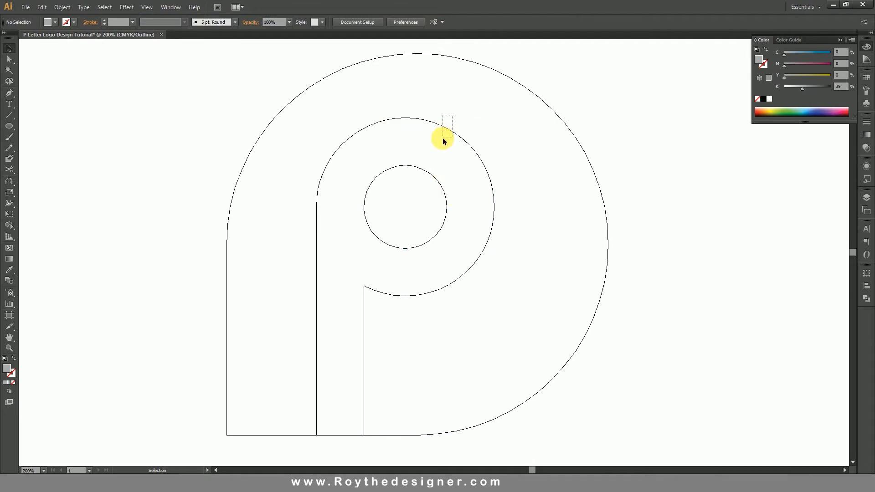
left_click_drag(443, 139, 442, 140)
left_click_drag(405, 118, 405, 119)
left_click(246, 68)
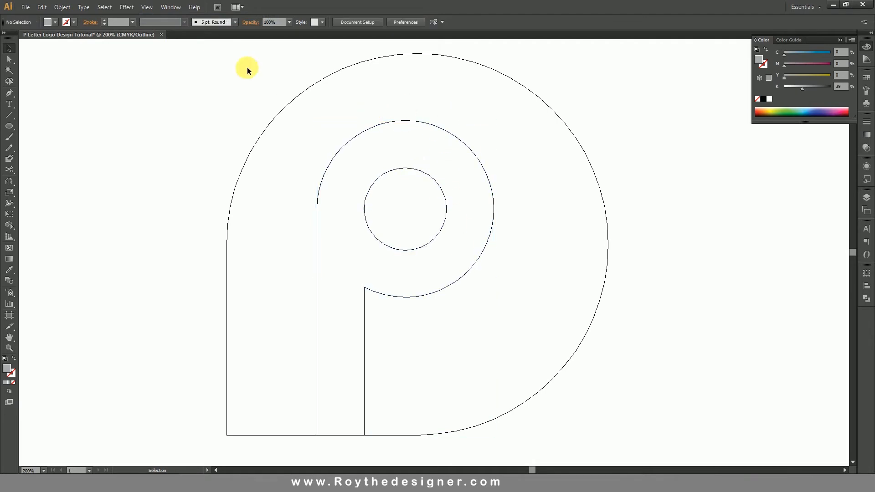
Step: Return to preview mode and unlock the teardrop shape
left_click(132, 8)
left_click(150, 16)
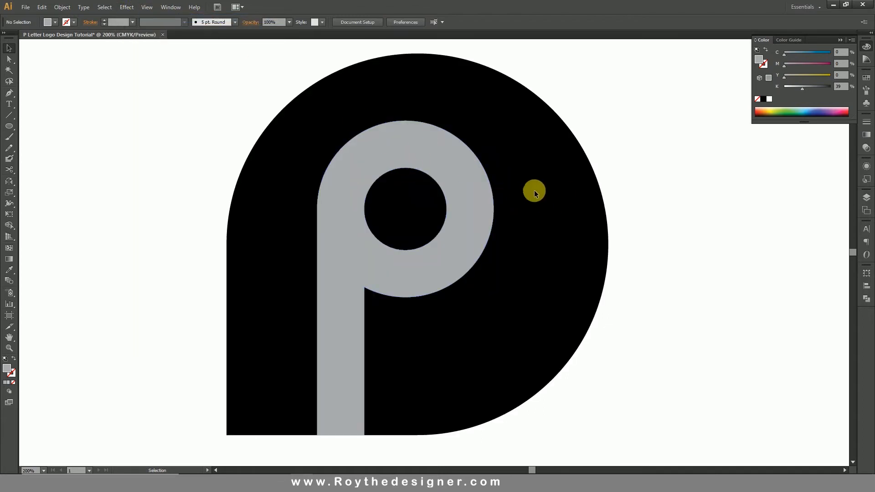
left_click(62, 7)
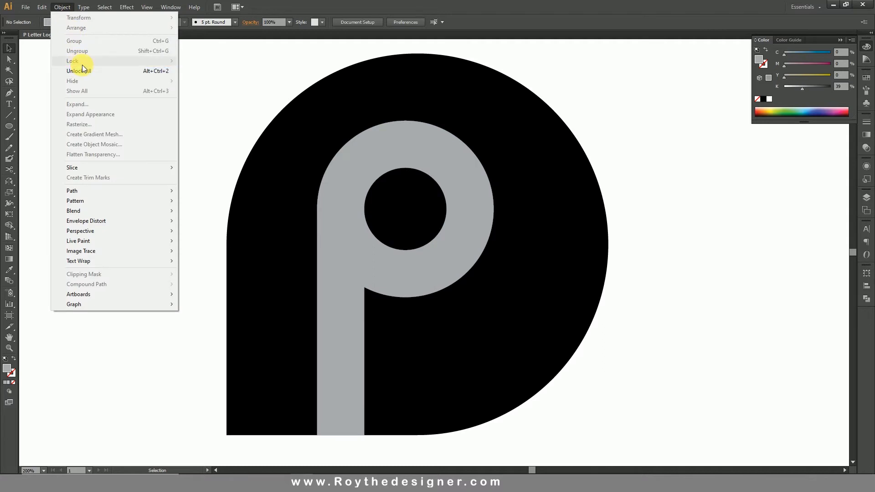
left_click(82, 71)
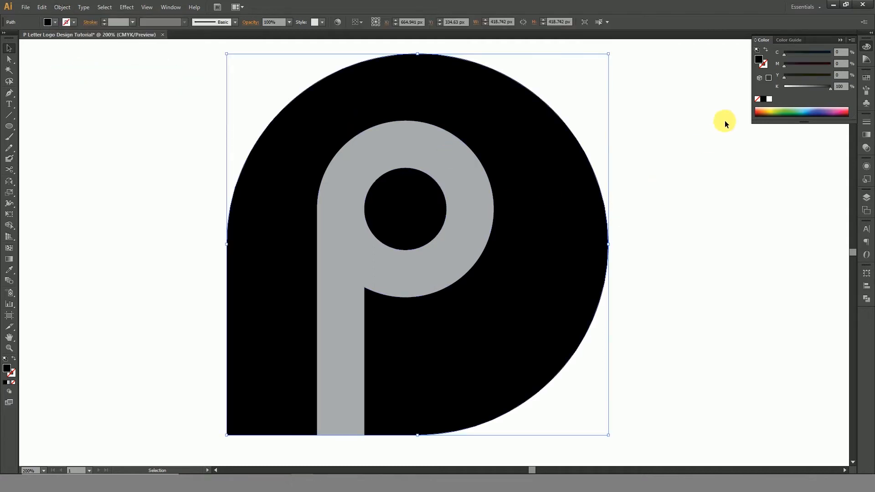
Step: Fill the teardrop with orange, setting magenta to 65%, yellow to 100% and black to 0%
left_click_drag(831, 88, 864, 72)
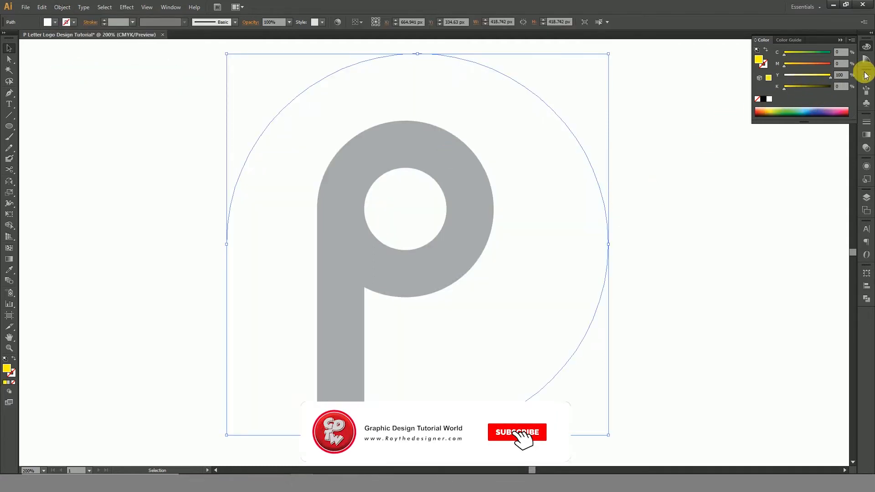
left_click(787, 64)
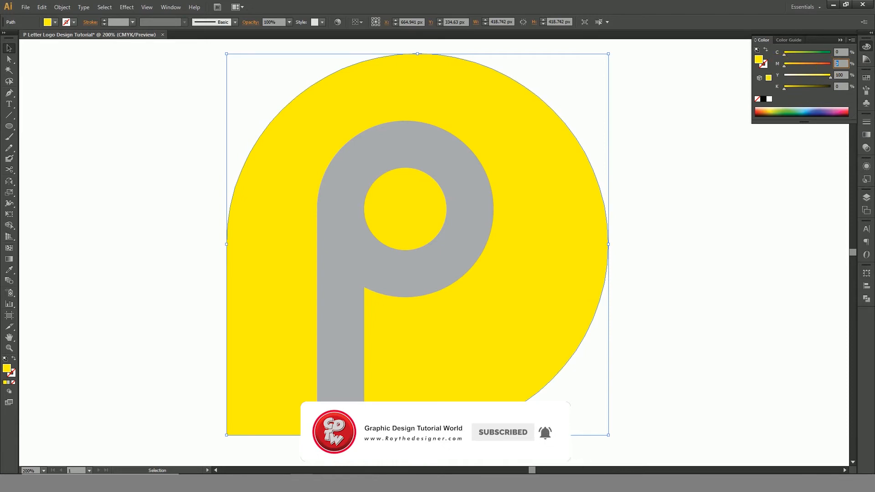
type("65")
key("Return")
left_click(681, 172)
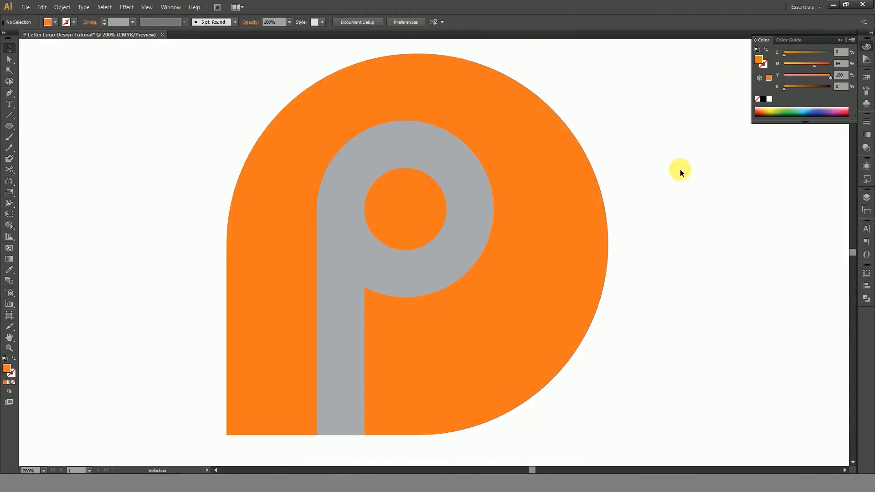
Step: Fill the grey P with white by setting all CMYK values to 0%
left_click(476, 187)
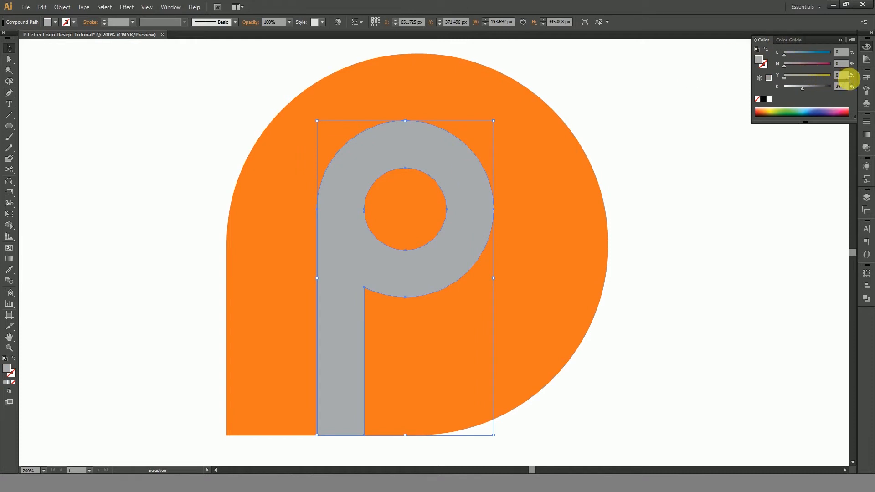
left_click_drag(798, 89, 762, 74)
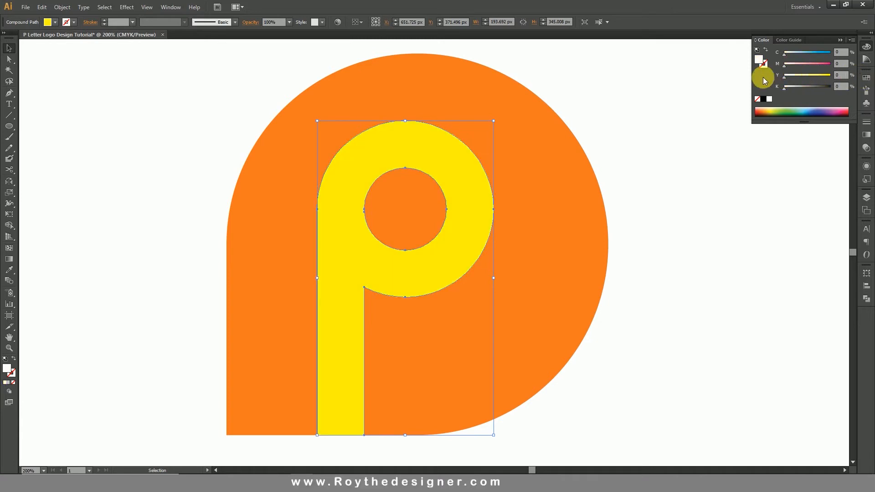
left_click(688, 180)
Step: Paste a copy of the white P directly in front of it and hide that copy
left_click(467, 173)
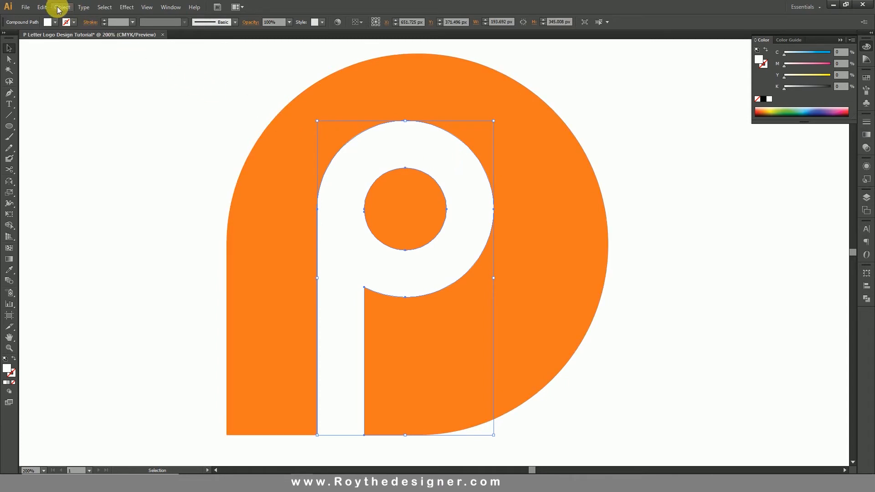
left_click(41, 7)
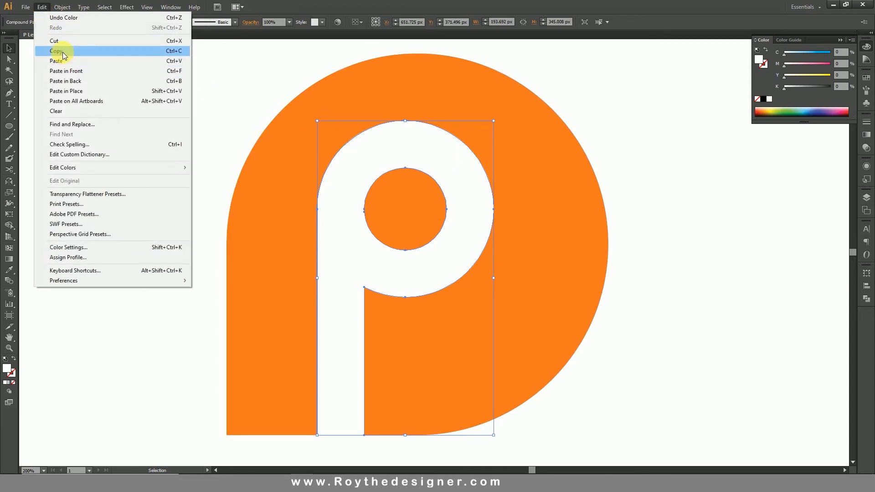
left_click(63, 52)
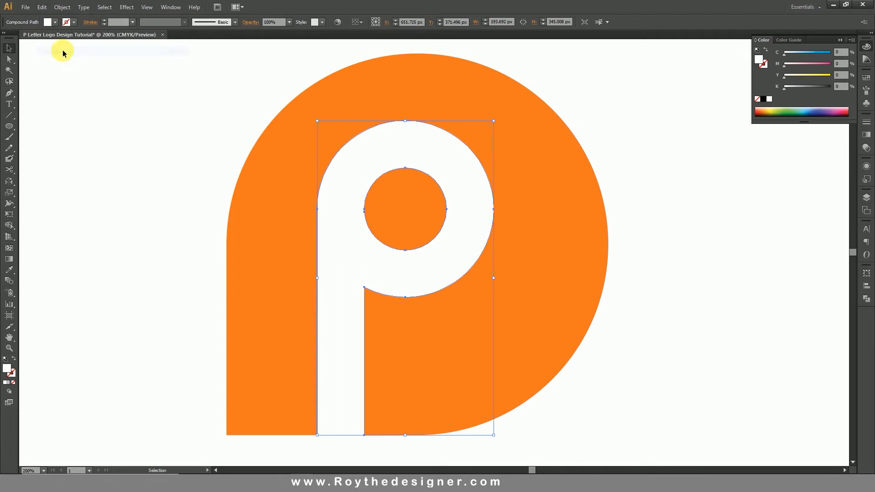
left_click(46, 8)
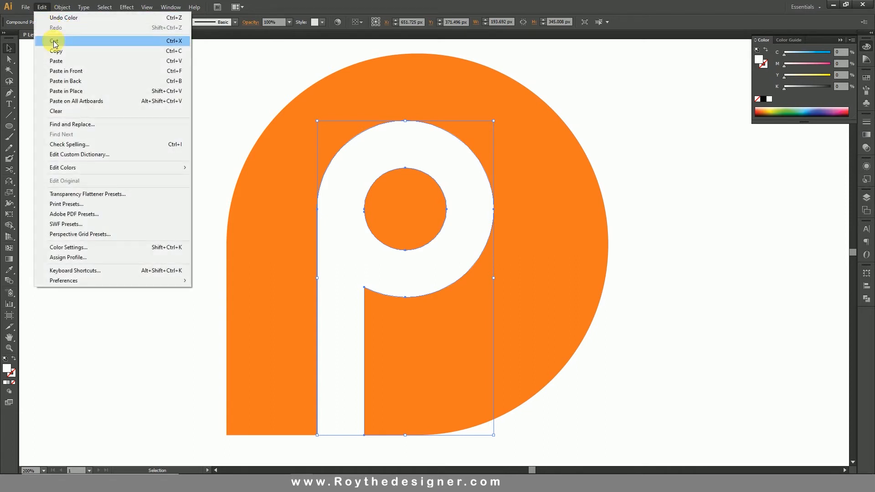
left_click(72, 72)
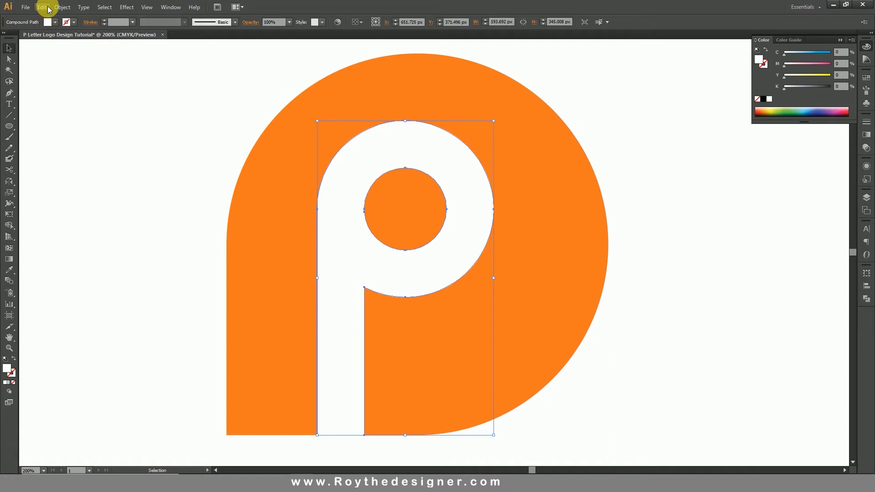
left_click(64, 8)
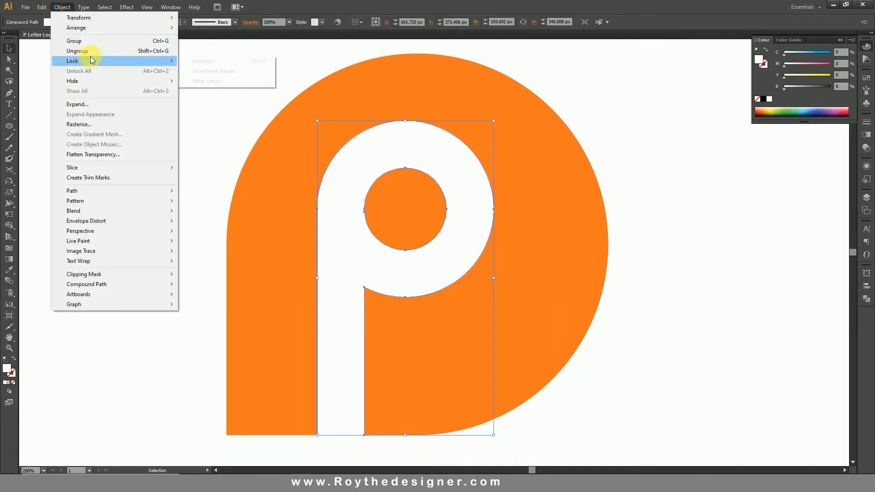
mouse_move(104, 82)
left_click(205, 81)
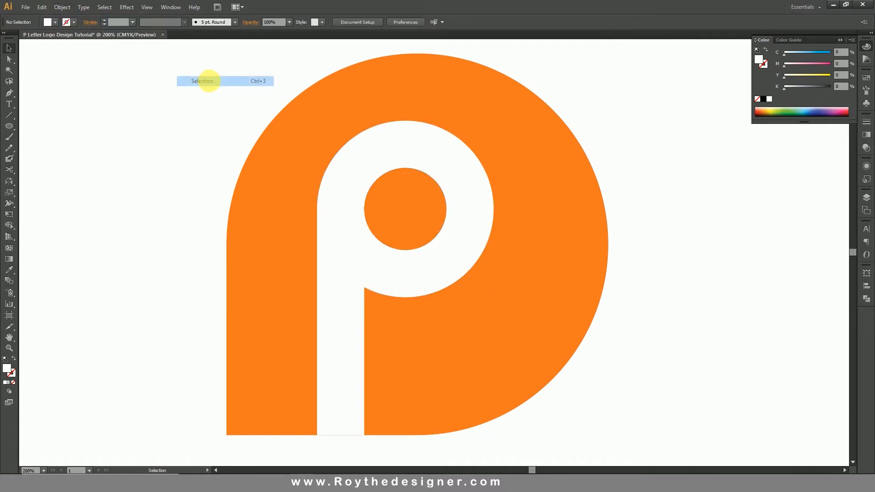
Step: Add a drop shadow to the white P: Multiply, 75% opacity, X offset 7 px, Y offset -3 px, blur 5 px
left_click(390, 137)
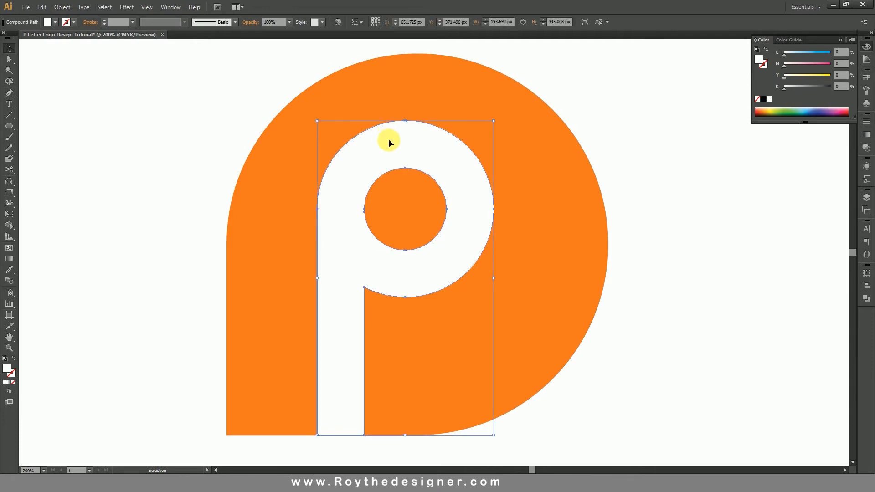
left_click(126, 7)
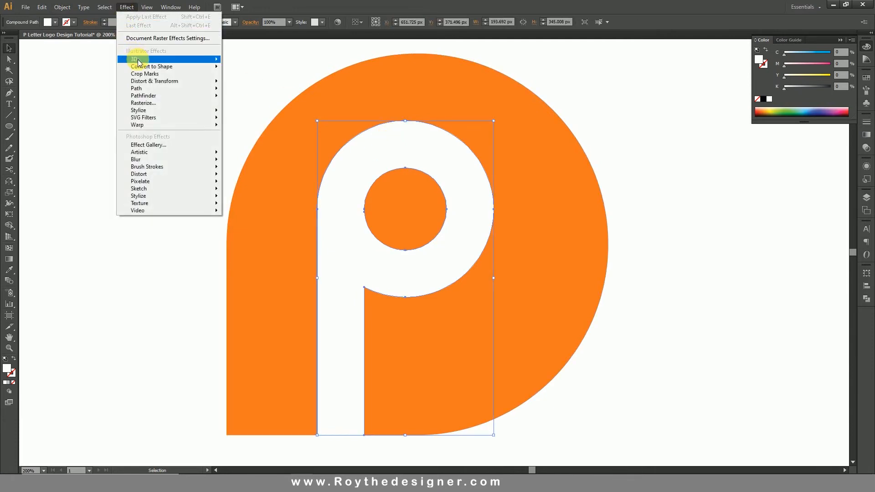
mouse_move(187, 81)
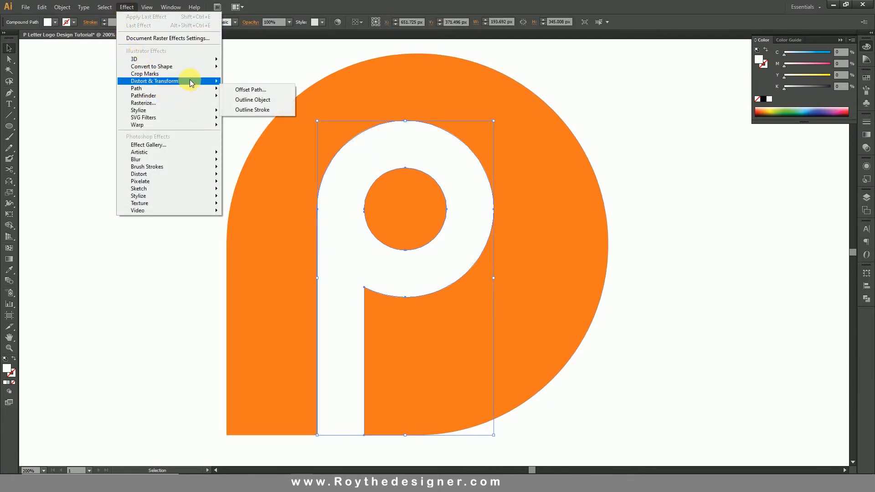
mouse_move(187, 97)
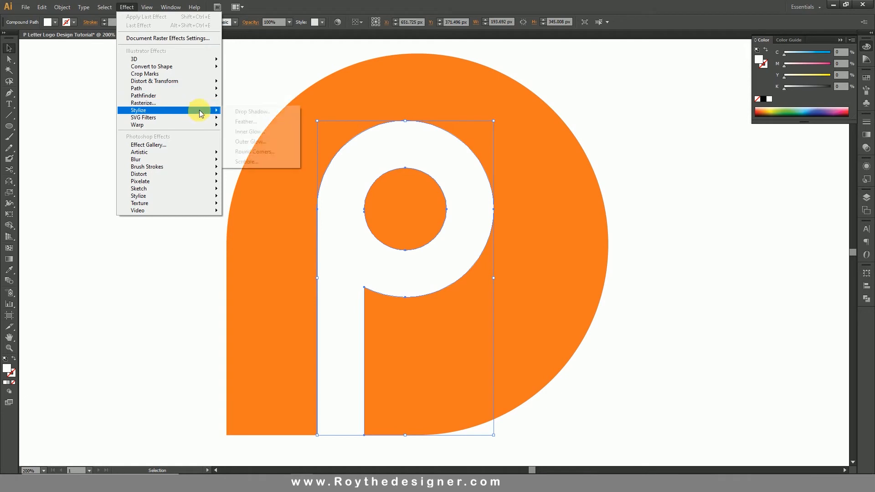
mouse_move(211, 112)
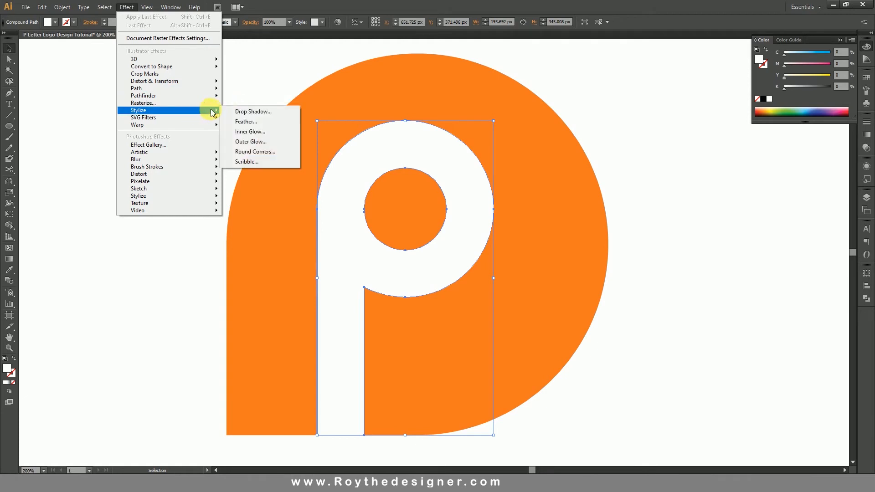
left_click(250, 110)
left_click(707, 315)
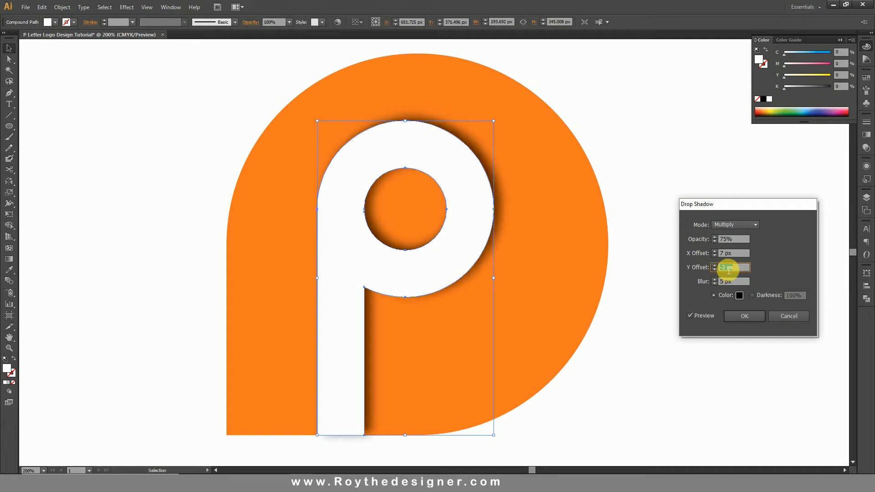
left_click(745, 316)
left_click(683, 250)
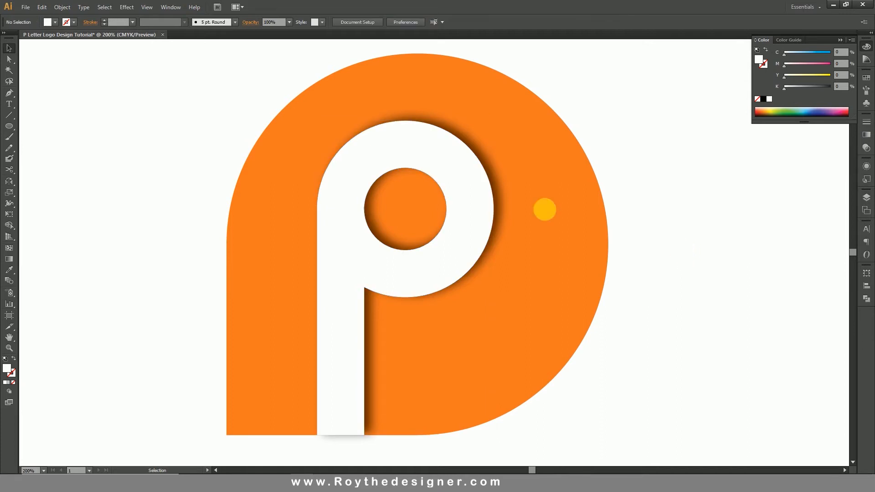
Step: Show the hidden copy of the P over the shadowed one
left_click(479, 195)
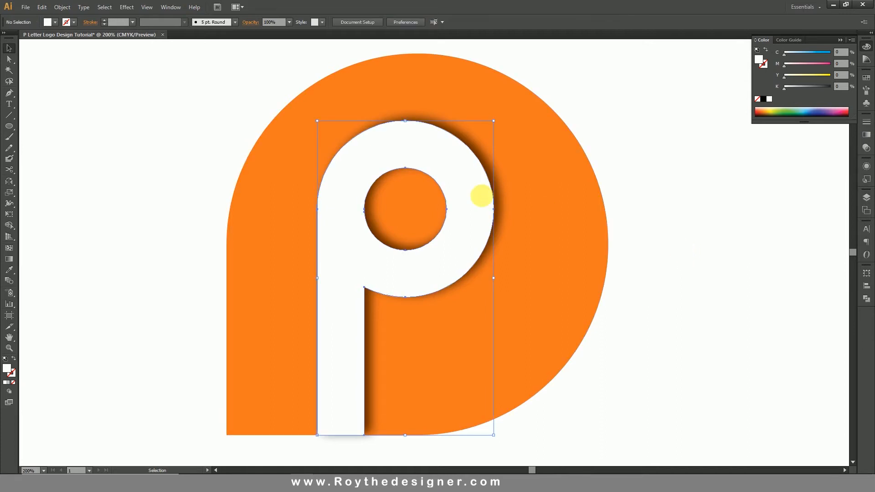
left_click(700, 222)
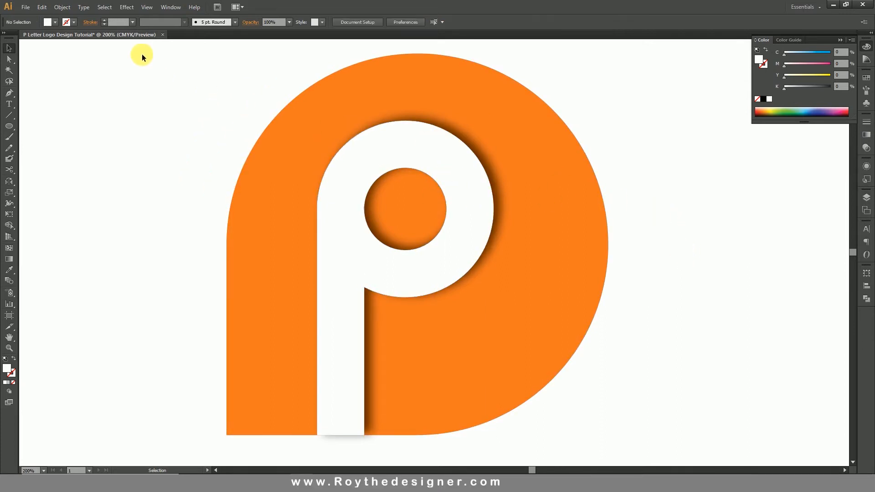
left_click(62, 7)
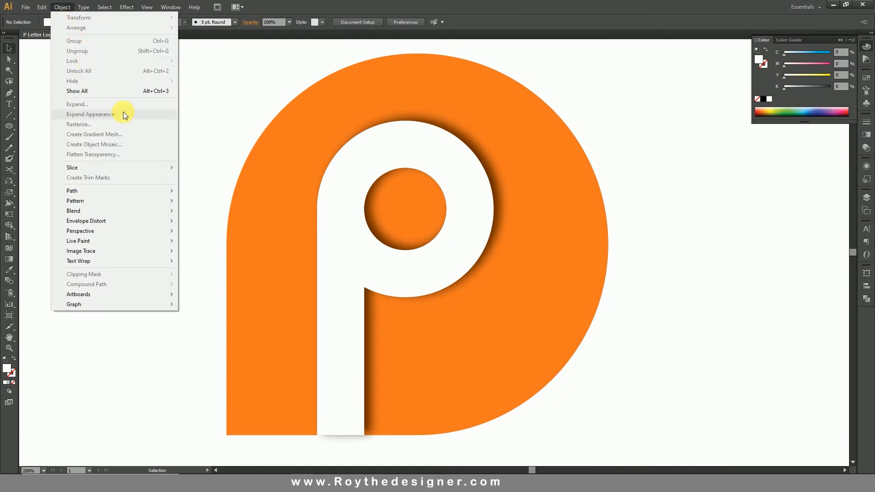
left_click(130, 90)
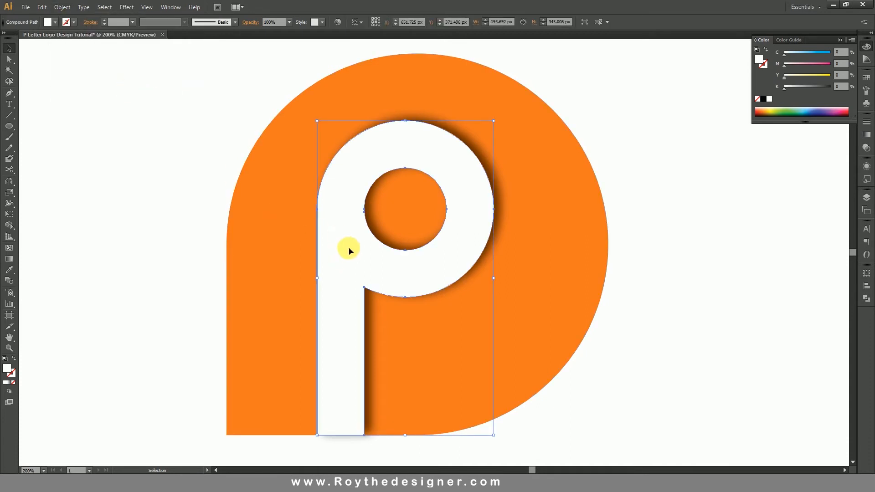
Step: Give the P copy no fill and a 1 pt black stroke
left_click(7, 360)
left_click(13, 382)
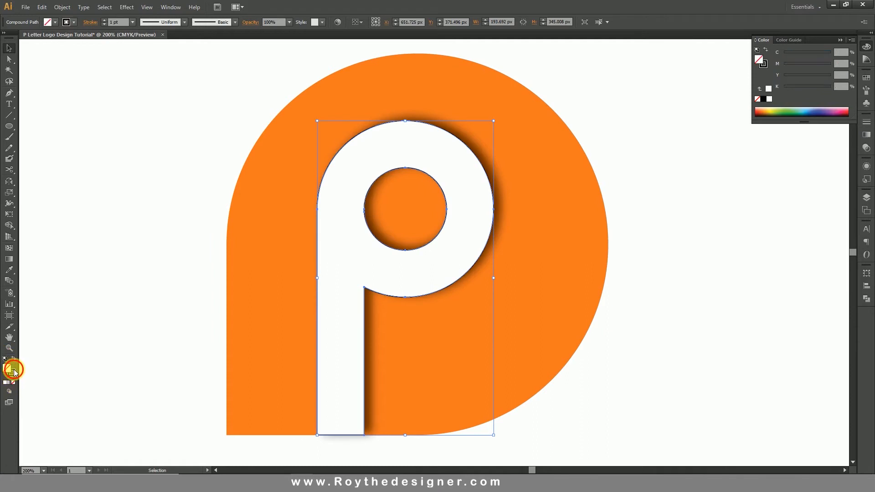
left_click(11, 372)
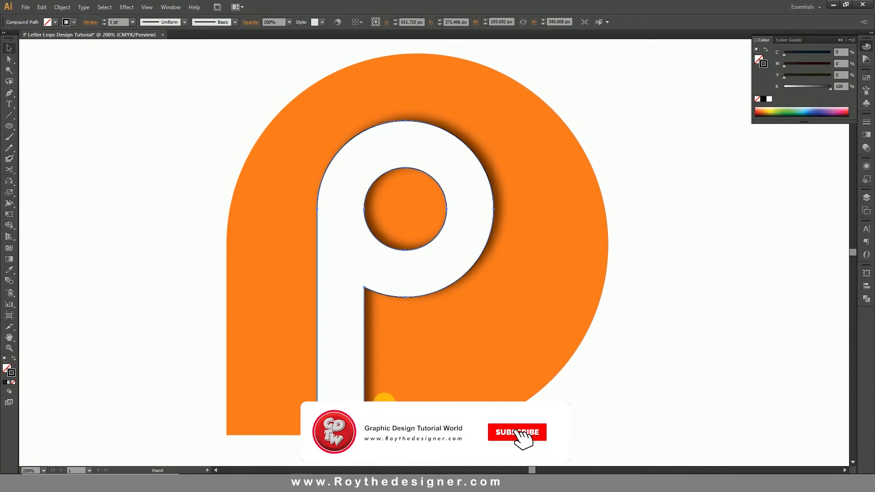
Step: Cut the copy's outline with Scissors at both lower corners of the P's stem
left_click_drag(384, 403, 389, 322)
left_click_drag(272, 319, 431, 396)
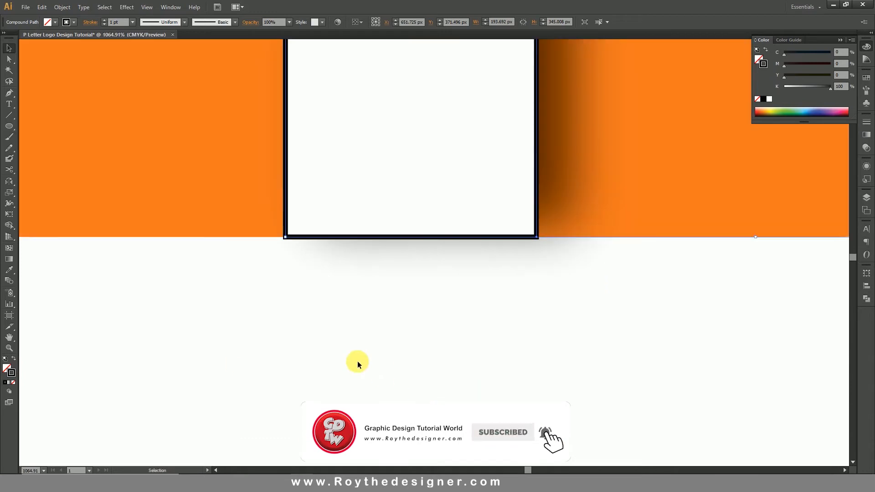
left_click(8, 170)
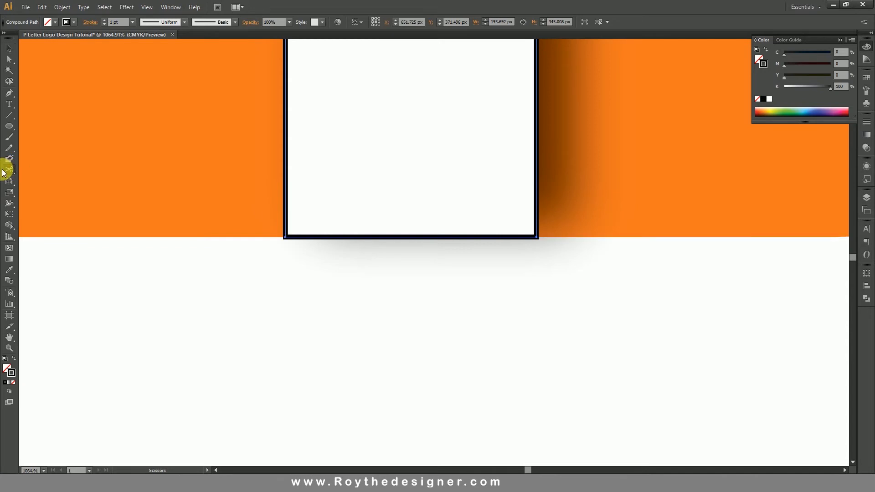
left_click(287, 239)
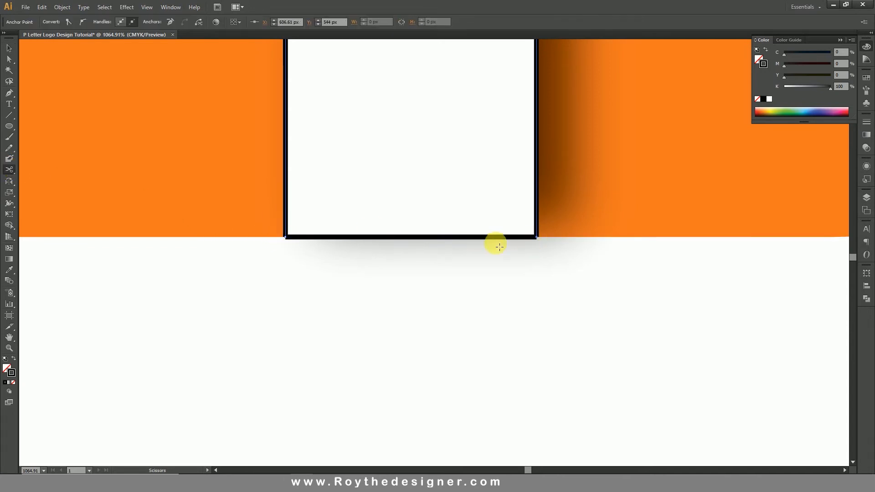
left_click(8, 48)
right_click(384, 278)
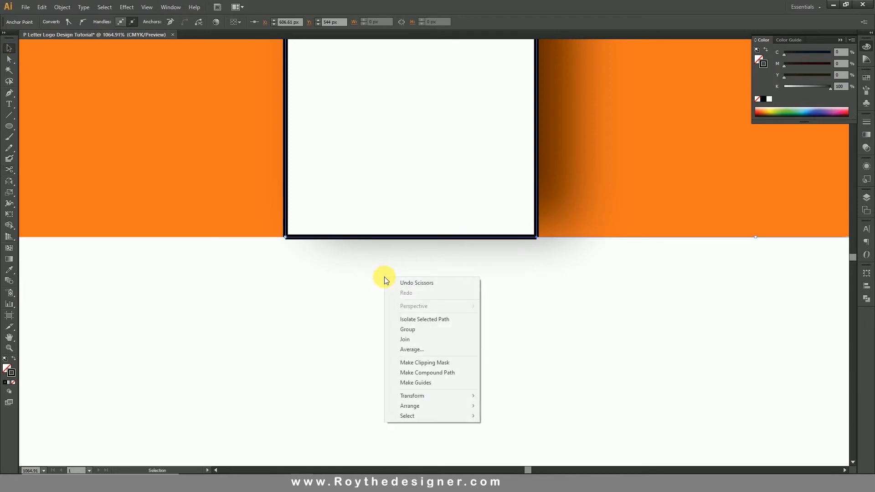
left_click(524, 304)
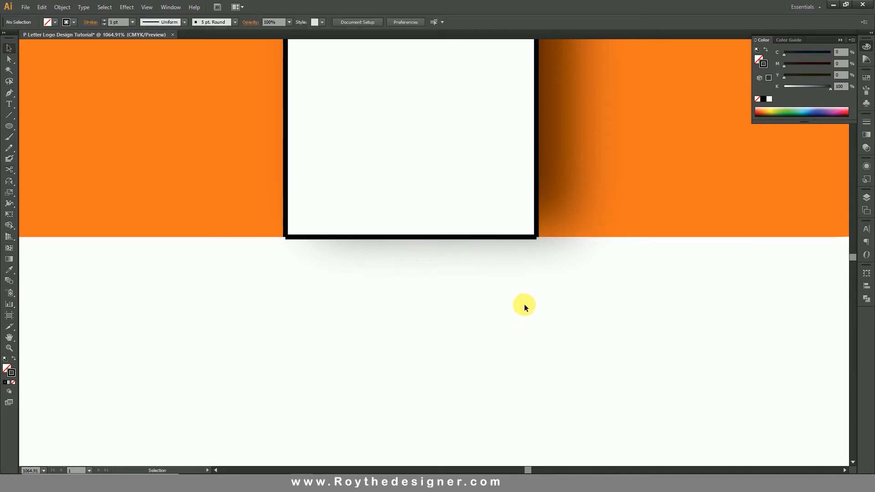
Step: Release the compound path of the white shadowed P and deselect it
left_click(522, 240)
right_click(523, 238)
left_click(553, 289)
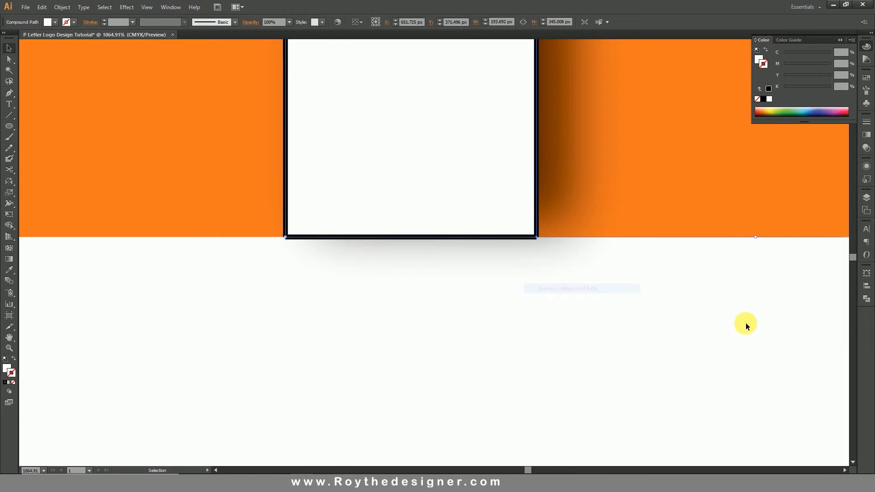
left_click(768, 354)
Step: Release the compound path of the black-stroked P outline and deselect it
left_click(516, 236)
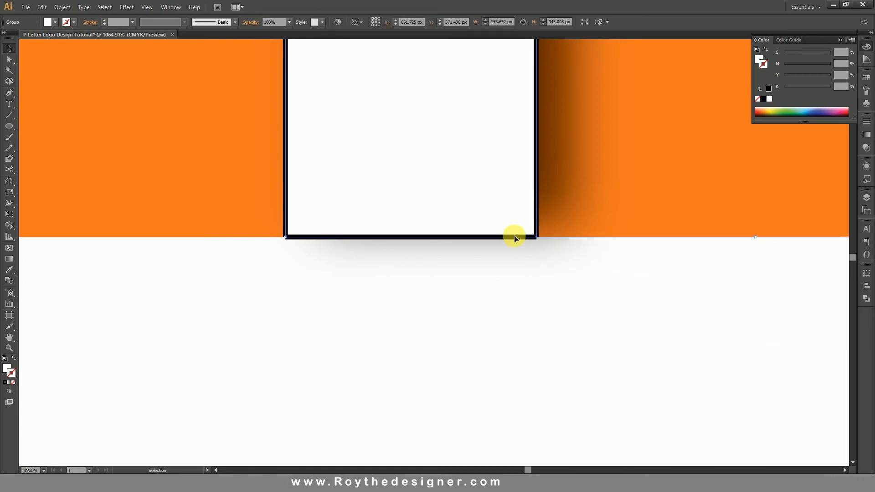
left_click(460, 236, "ctrl+alt")
left_click(476, 232, "ctrl+alt")
left_click(478, 222, "ctrl+alt")
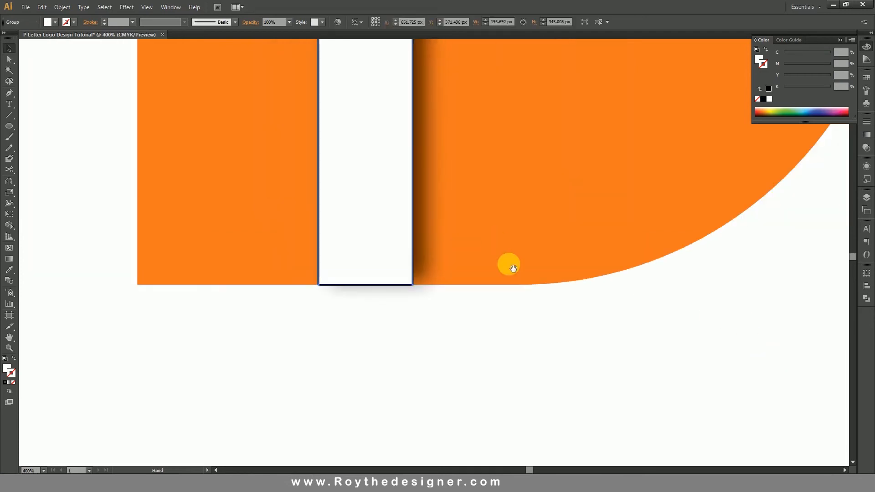
left_click(609, 345)
left_click(412, 198)
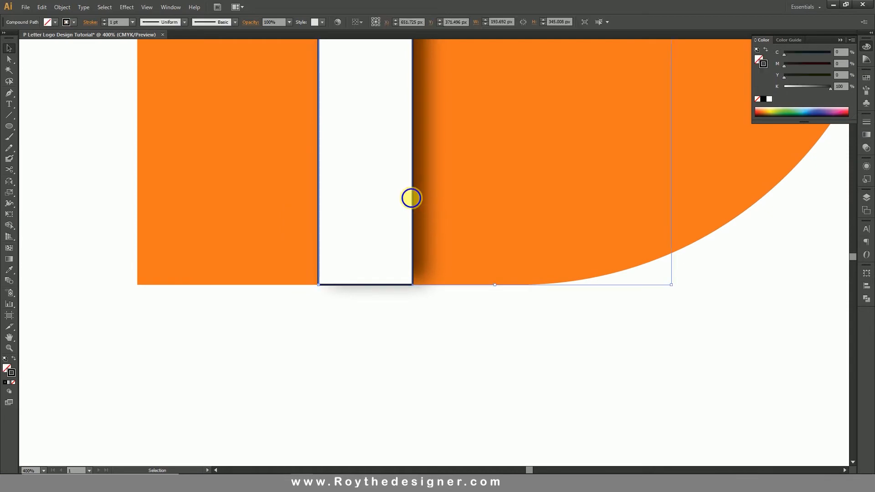
right_click(412, 198)
left_click(441, 250)
left_click(572, 351)
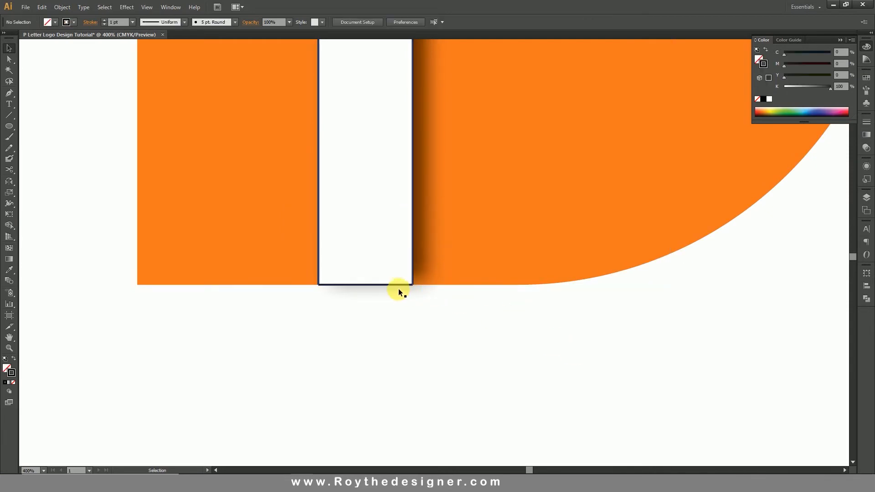
Step: Ungroup the white shadowed P and the black-stroked outline copy
left_click(398, 282)
right_click(395, 285)
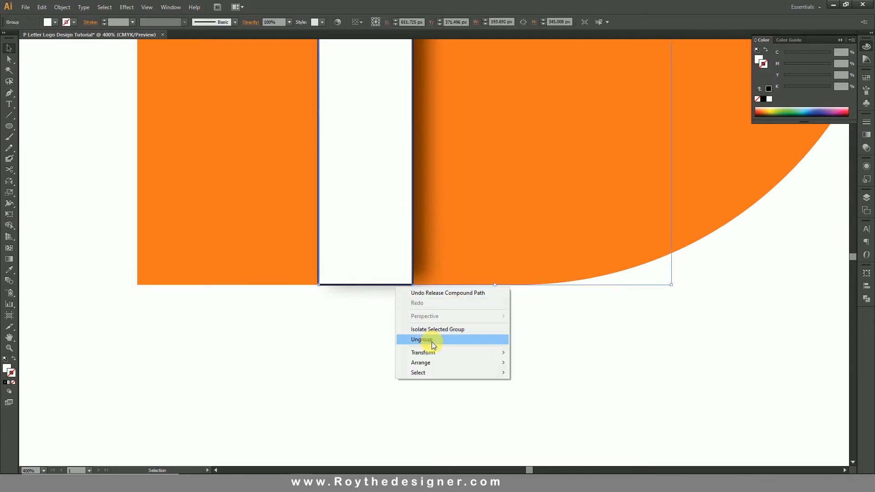
left_click(431, 340)
left_click(630, 357)
left_click(396, 285)
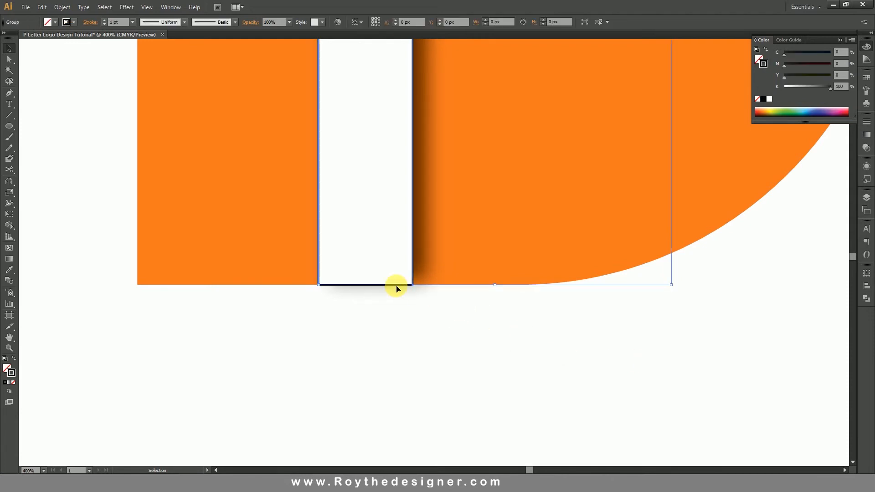
right_click(396, 286)
left_click(425, 335)
left_click(530, 367)
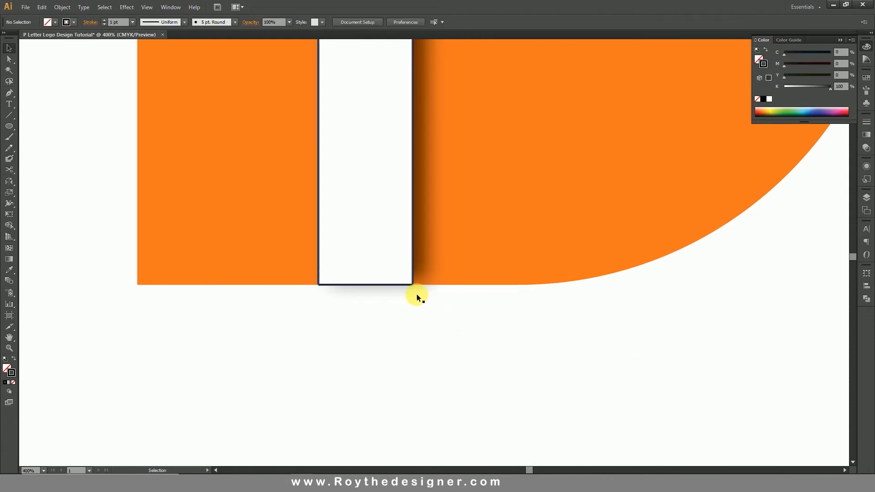
Step: Delete the outline segment at the base of the P's stem and apply the elliptical width profile to the remaining outer outline
left_click(405, 283)
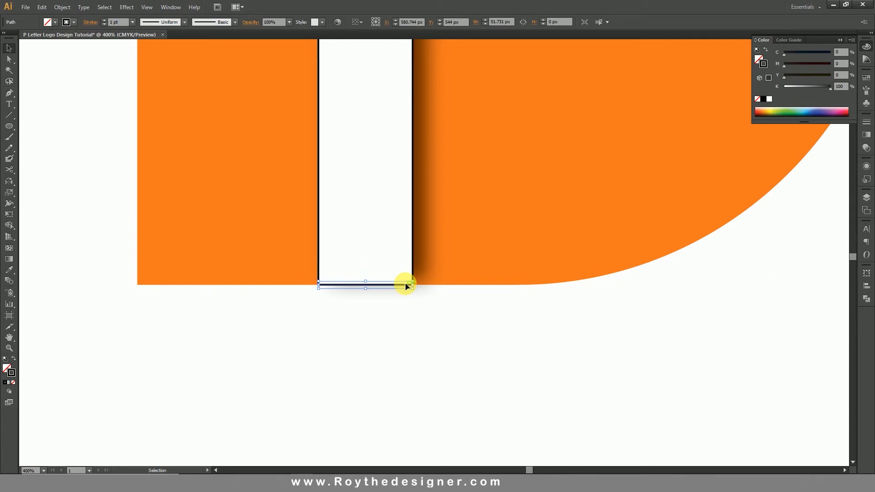
key("Delete")
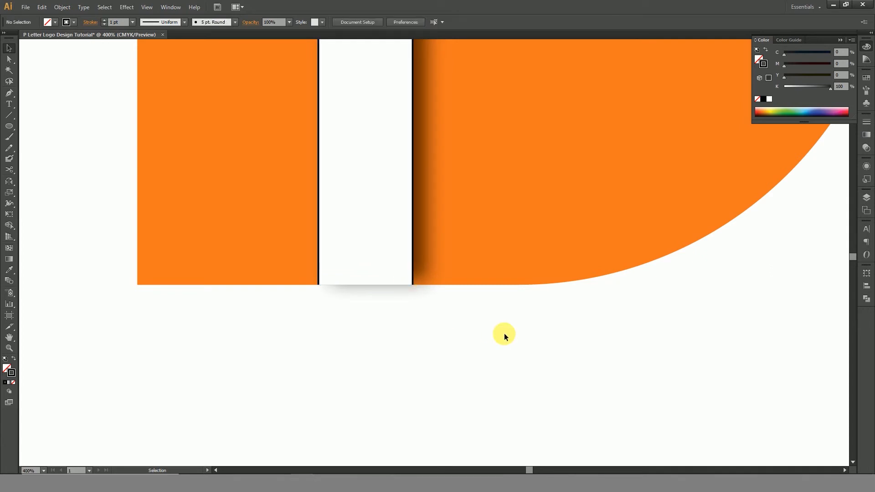
left_click(432, 259, "ctrl+alt")
left_click_drag(458, 152, 450, 260)
left_click(449, 260, "ctrl+alt")
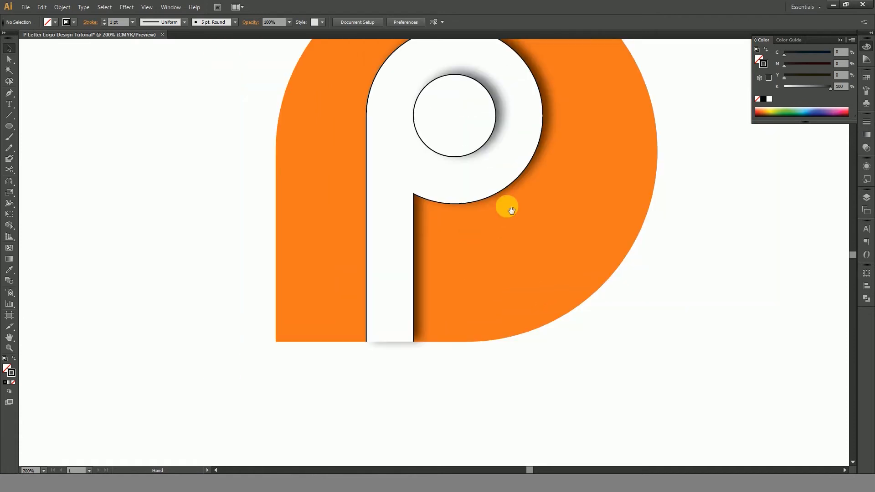
left_click_drag(508, 205, 492, 234)
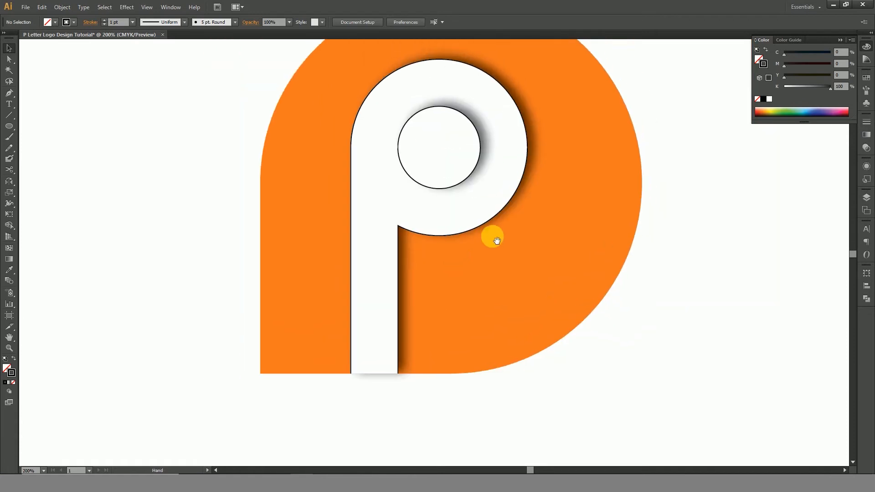
left_click_drag(533, 180, 530, 199)
left_click(527, 180)
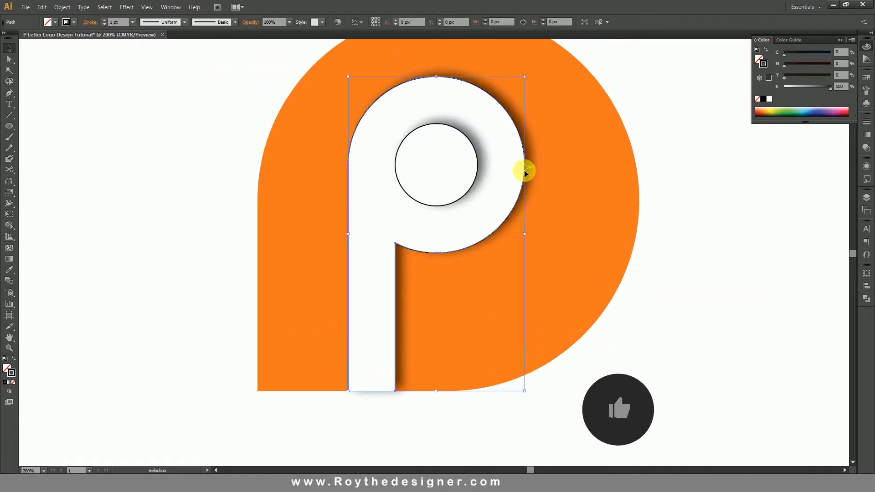
left_click(185, 23)
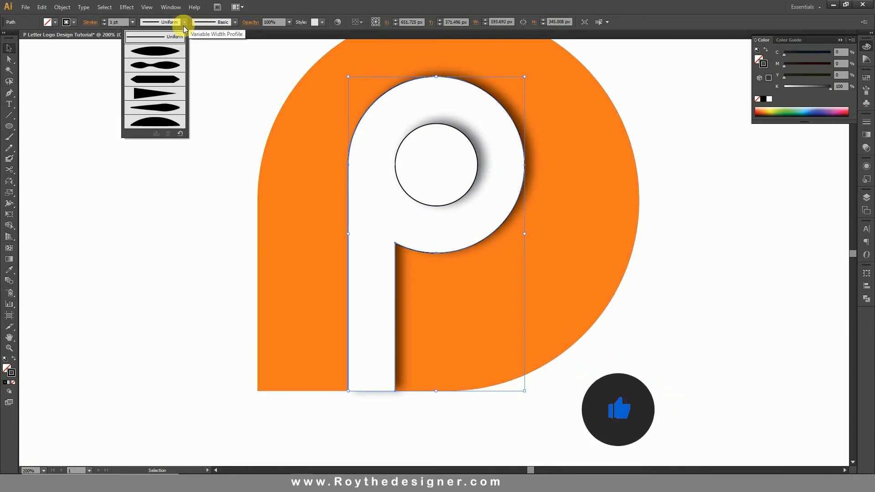
left_click(169, 50)
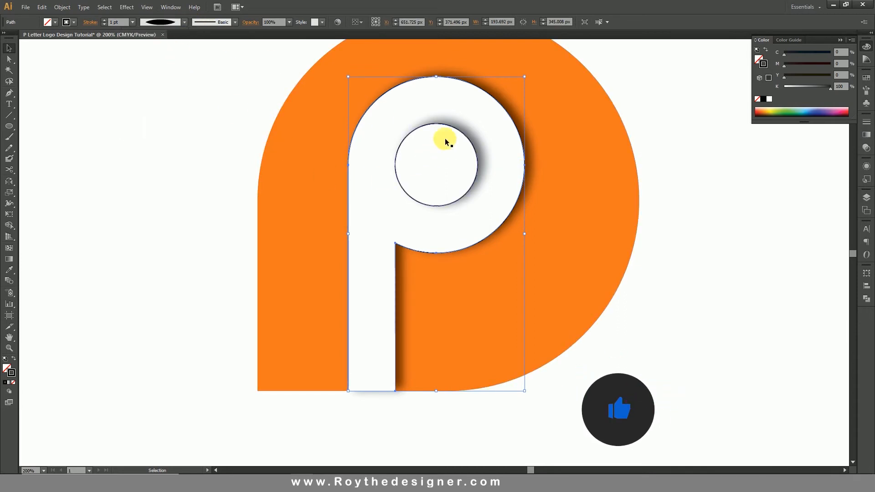
left_click(442, 152)
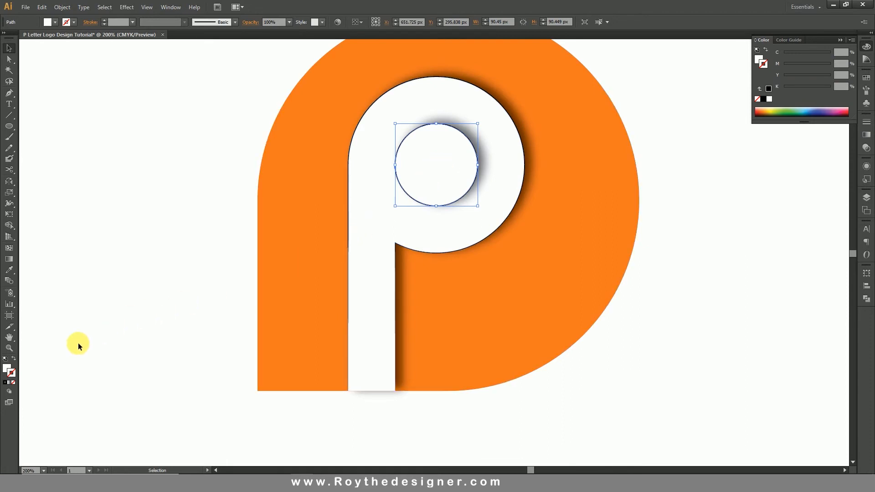
left_click(8, 368)
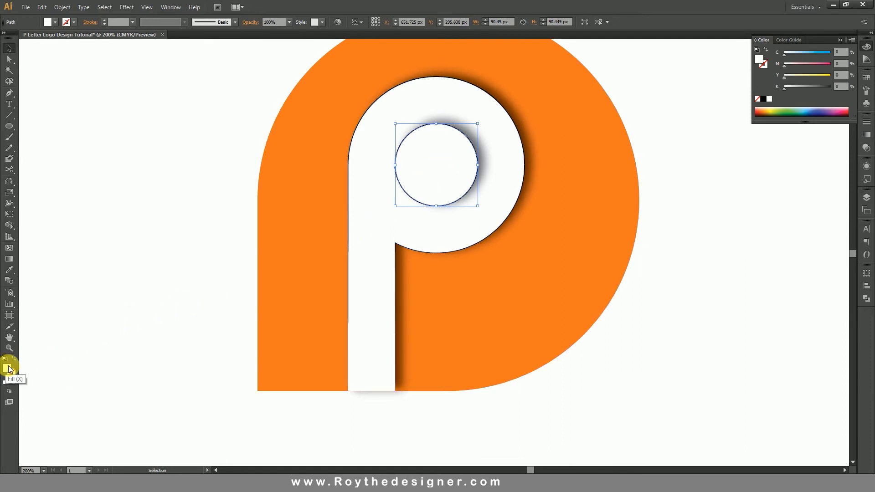
left_click(199, 268)
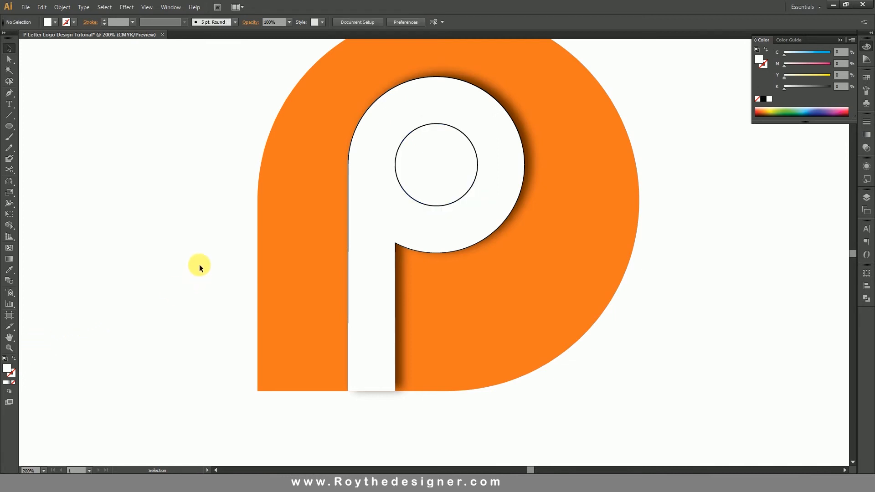
left_click(417, 176)
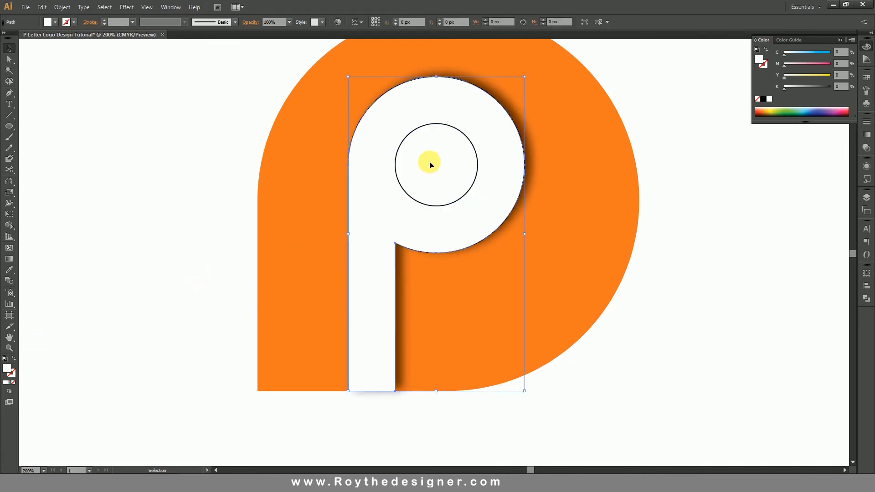
left_click(452, 130)
key("ctrl+z")
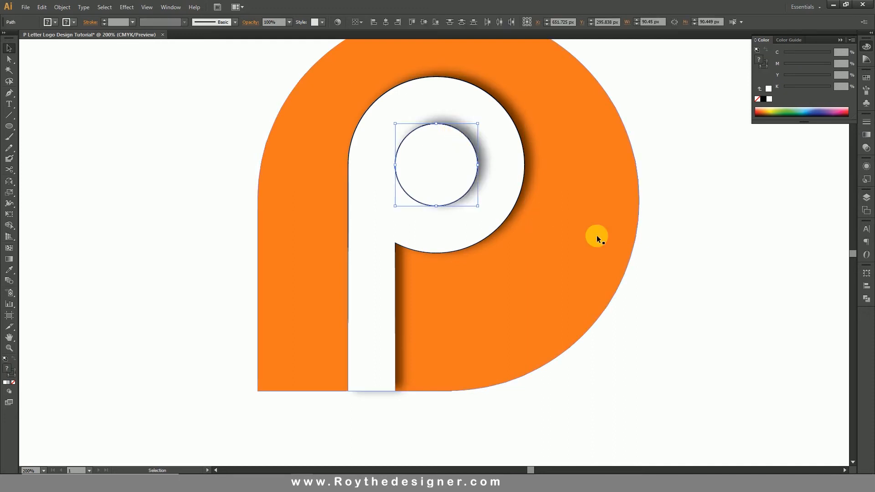
left_click(596, 235)
Step: Hide the white shadowed circle inside the P's bowl
left_click(461, 166)
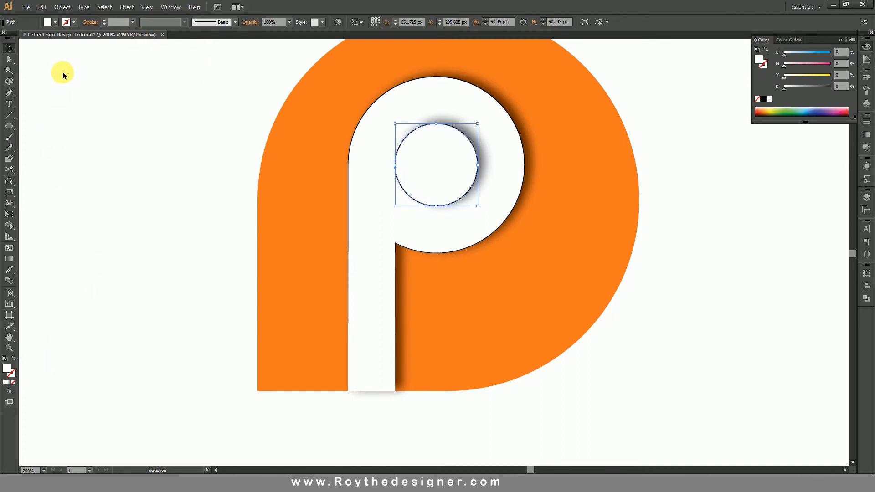
left_click(62, 7)
mouse_move(90, 82)
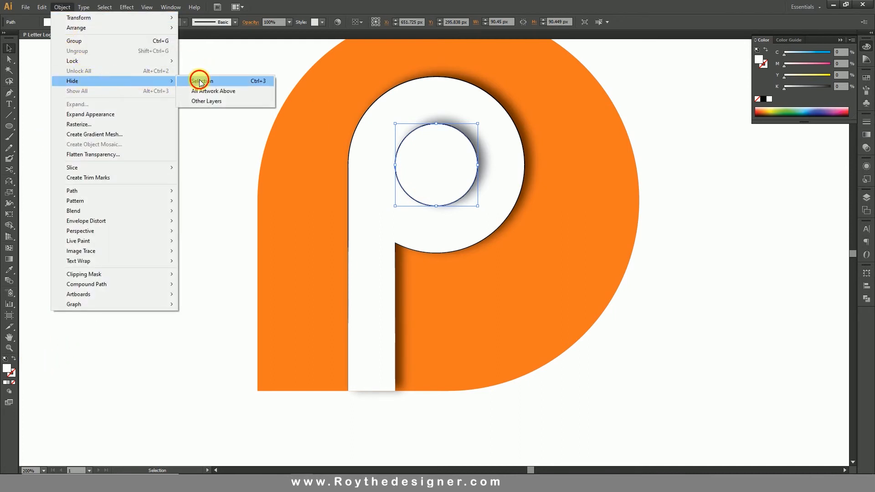
left_click(199, 81)
Step: Apply the elliptical width profile to the black-stroked inner circle of the P
left_click(445, 123)
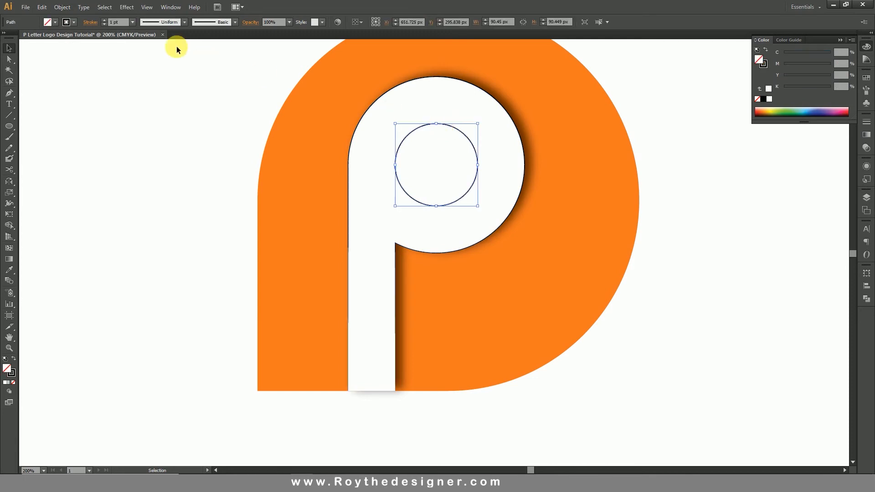
left_click(184, 22)
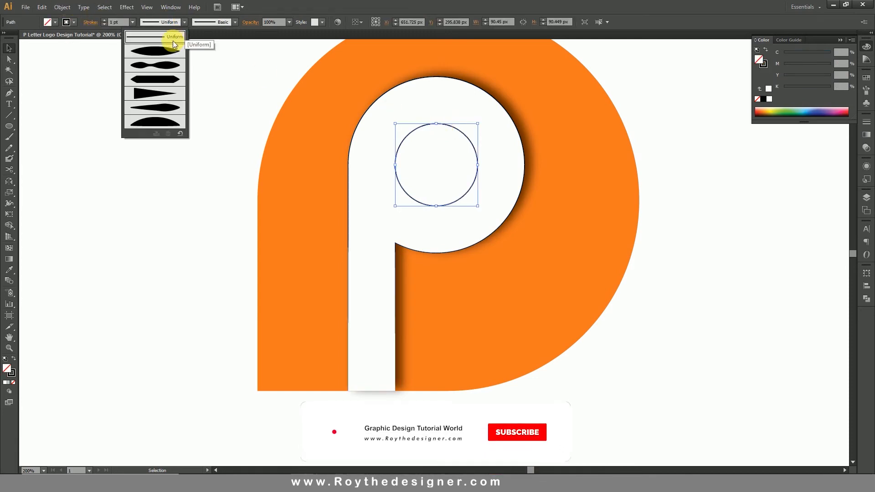
left_click(166, 50)
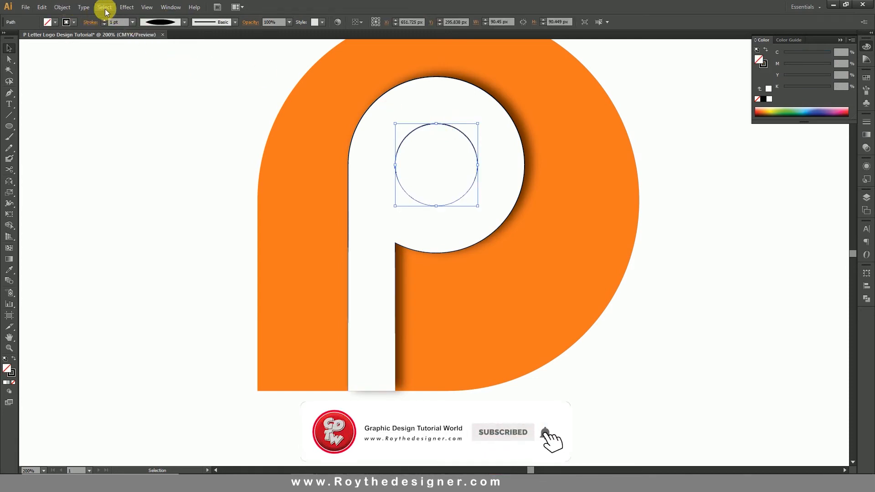
Step: Show all hidden artwork again and deselect everything
left_click(63, 7)
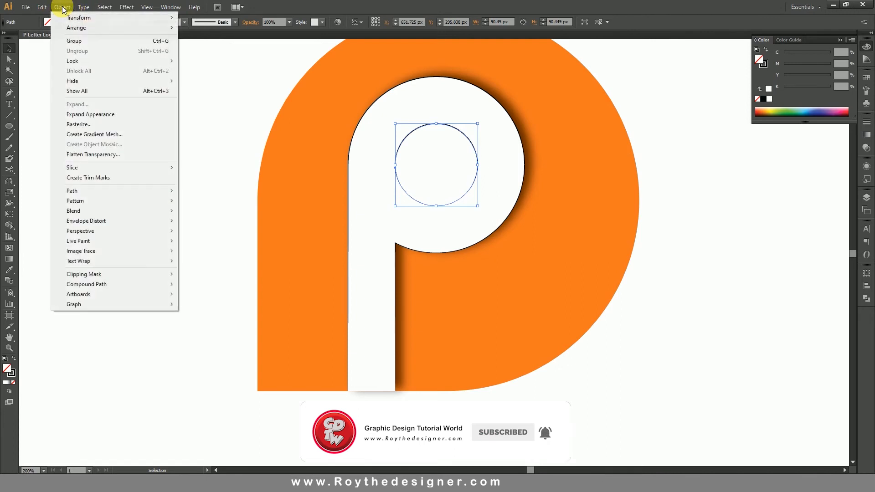
left_click(92, 93)
left_click(756, 289)
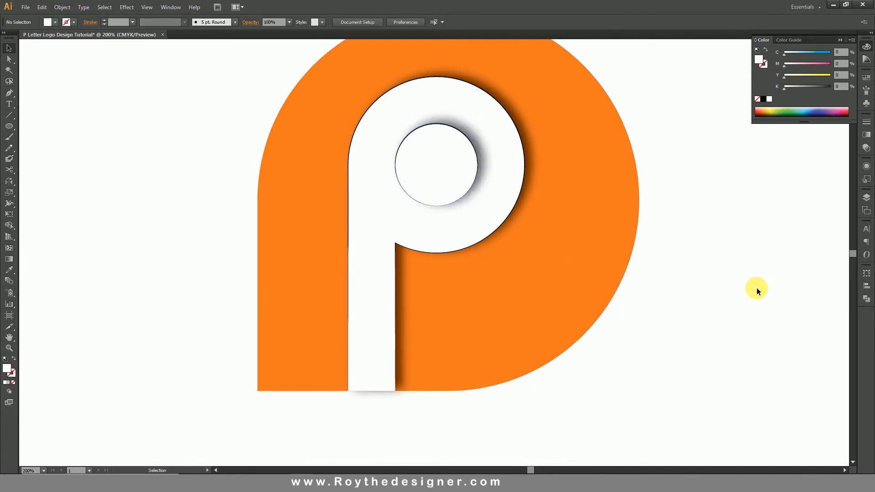
left_click_drag(683, 259, 651, 277)
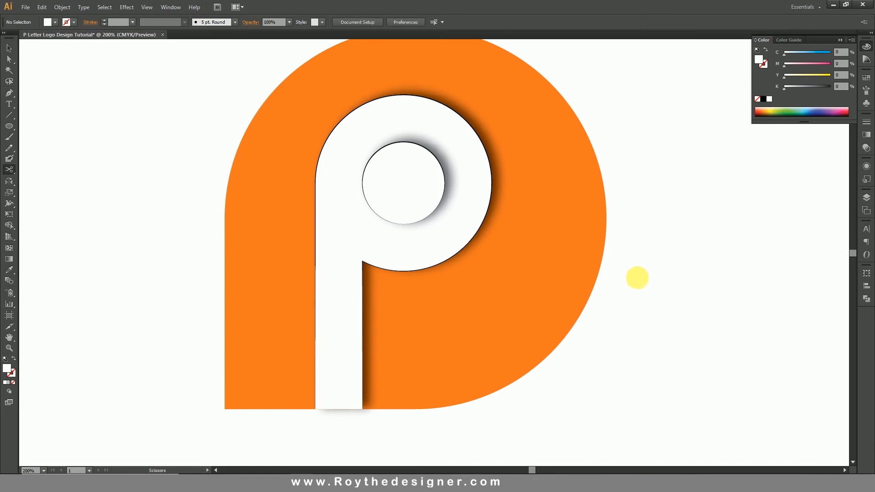
scroll(645, 281, "up", 1)
scroll(483, 231, "down", 1)
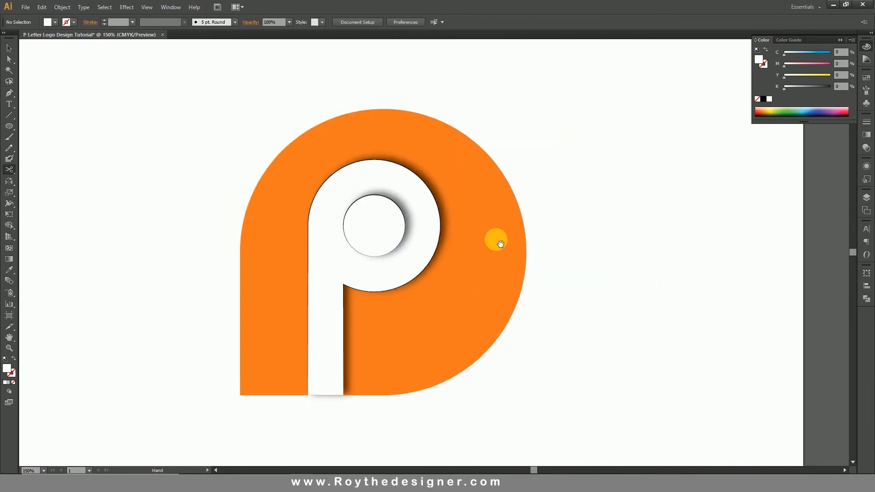
left_click_drag(500, 244, 506, 215)
left_click(594, 236)
left_click(524, 250)
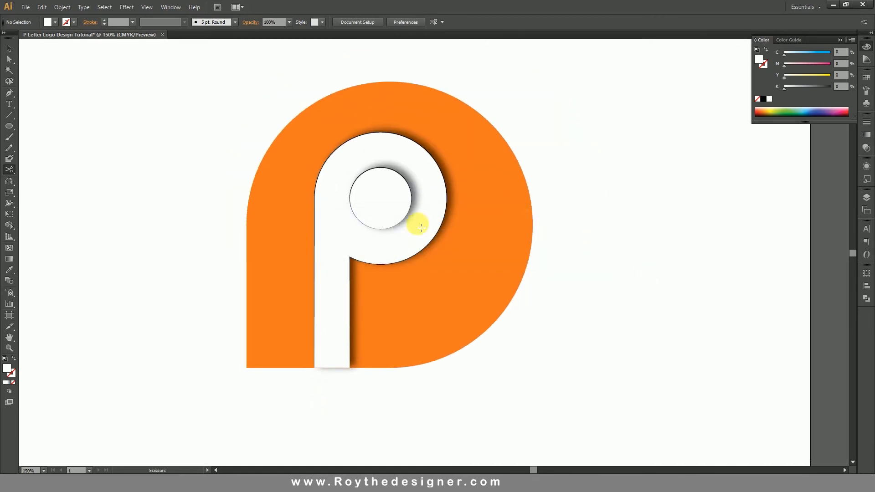
Step: Copy the orange teardrop and paste the duplicate directly behind it
left_click(8, 48)
left_click(329, 132)
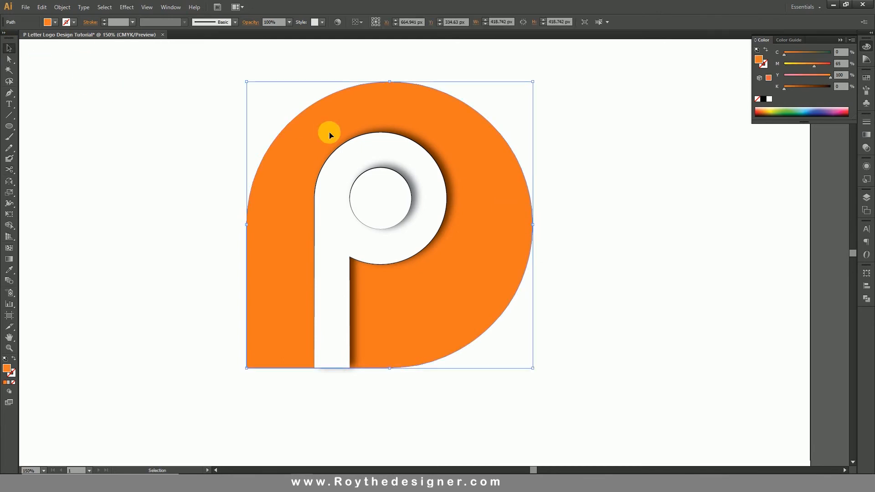
left_click(62, 7)
mouse_move(41, 7)
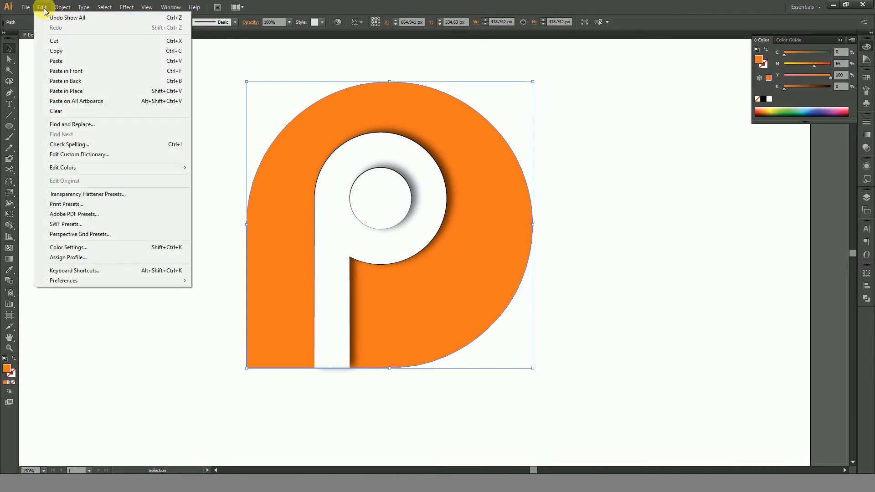
left_click(72, 53)
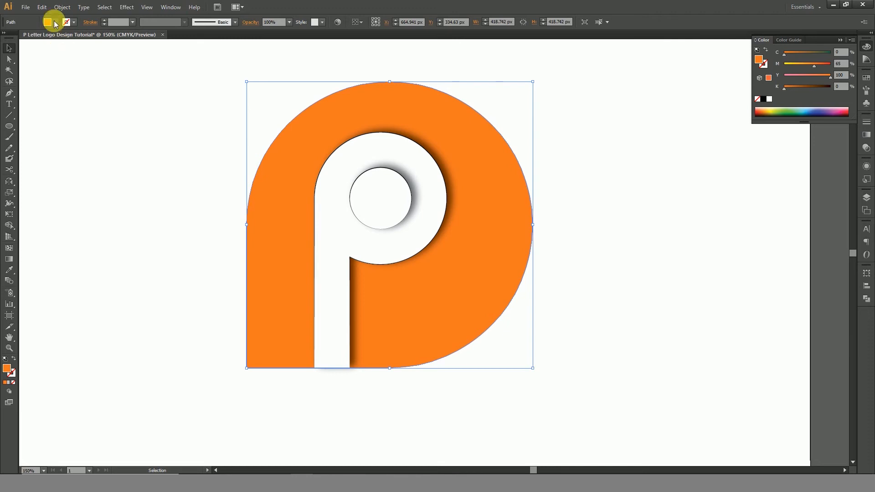
left_click(42, 7)
left_click(66, 52)
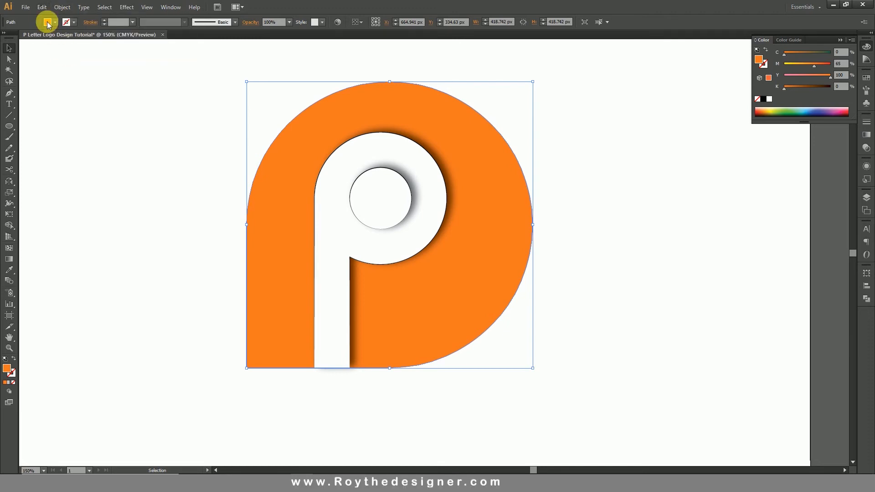
left_click(42, 7)
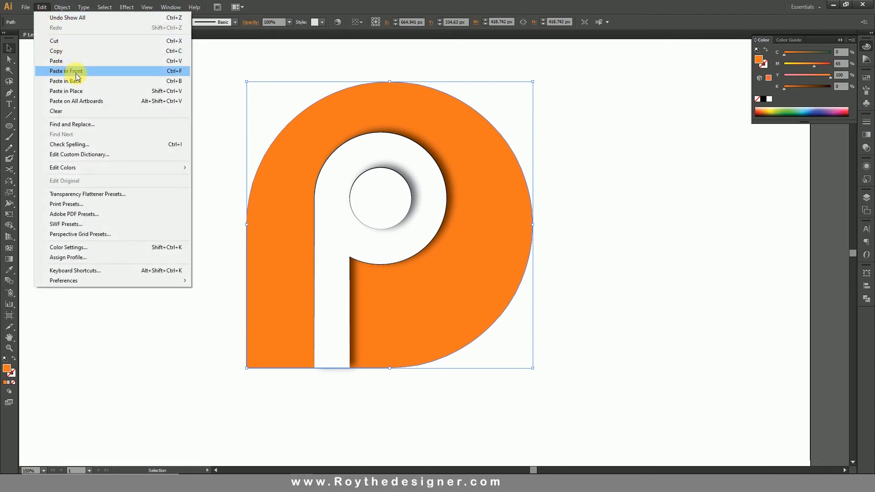
left_click(63, 81)
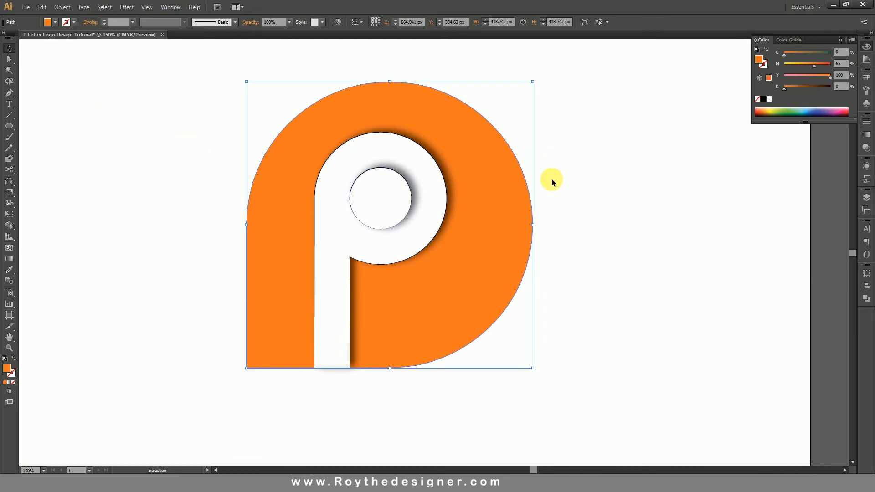
Step: Nudge the pasted teardrop copy 2 px up and 2 px to the right, fill it with black and deselect it
key("Up")
key("Up")
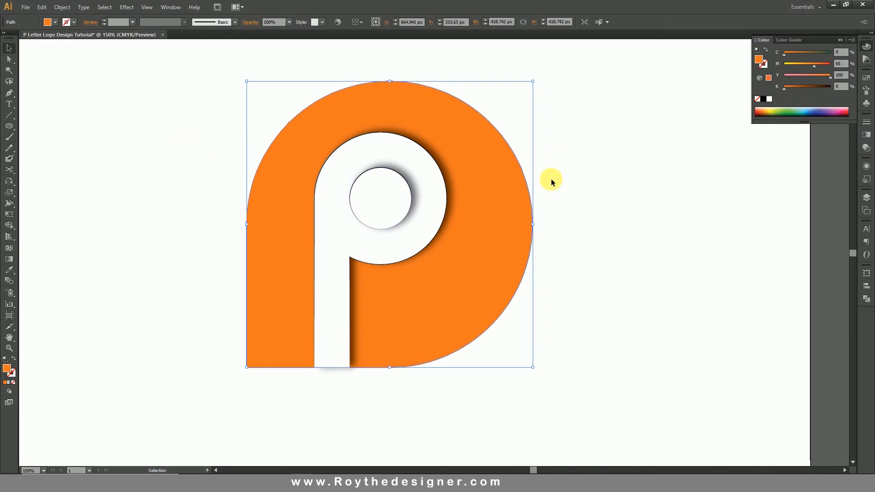
key("Right")
key("Right")
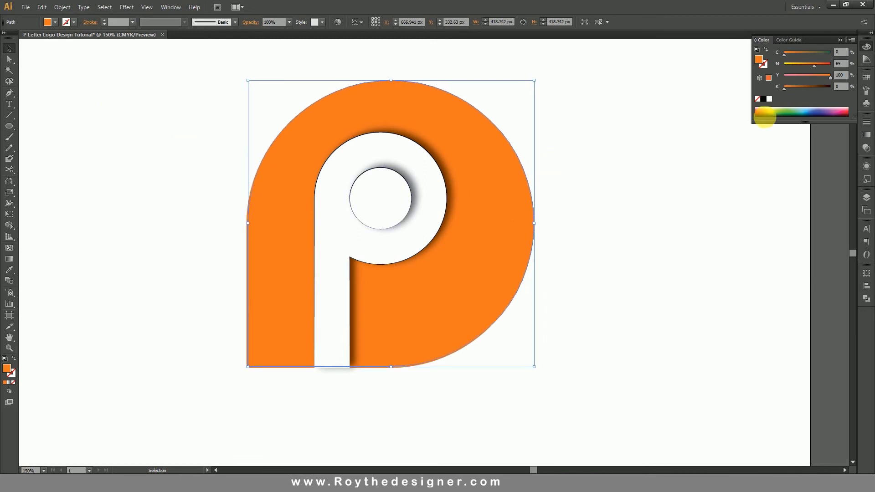
left_click(769, 99)
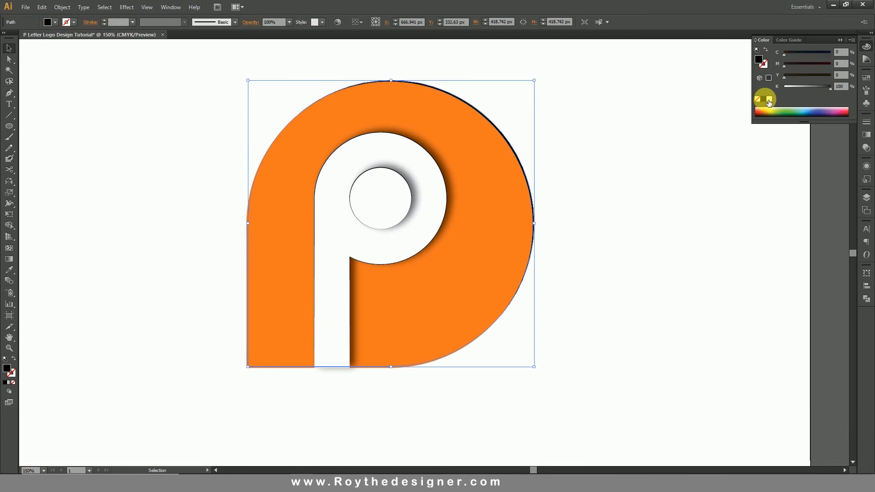
left_click(590, 254)
Step: Add the two-line text COMPANY NAME / TAGLINE HERE below the logo and enlarge it to about 322 px wide, starting at the logo's left edge
left_click_drag(590, 236, 573, 247)
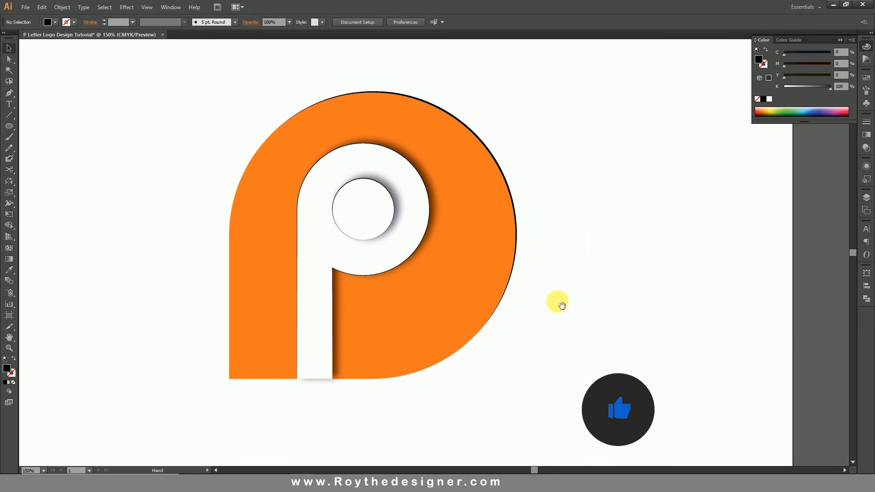
left_click_drag(557, 339, 563, 326)
left_click(435, 310, "ctrl+alt")
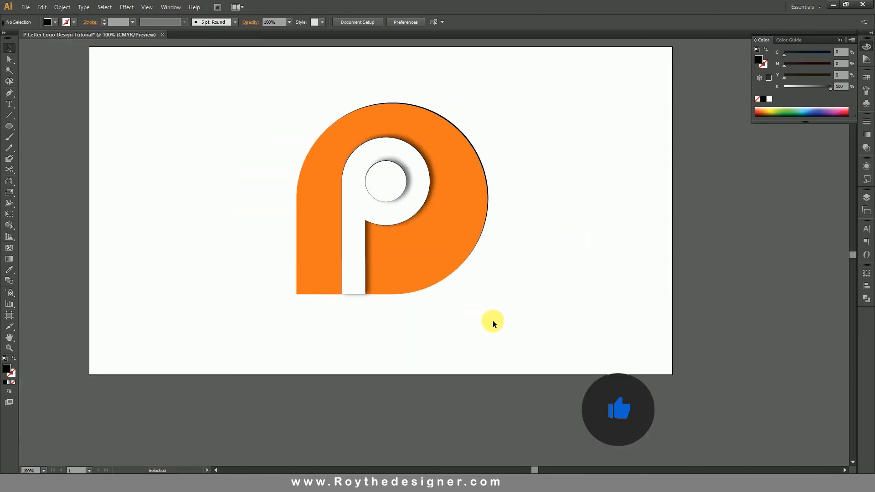
left_click(9, 104)
left_click(309, 327)
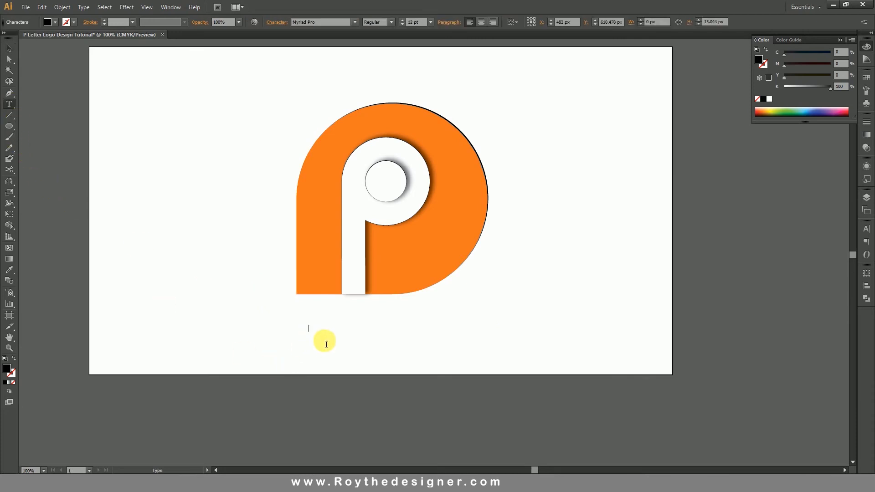
type("COMPANY NAME")
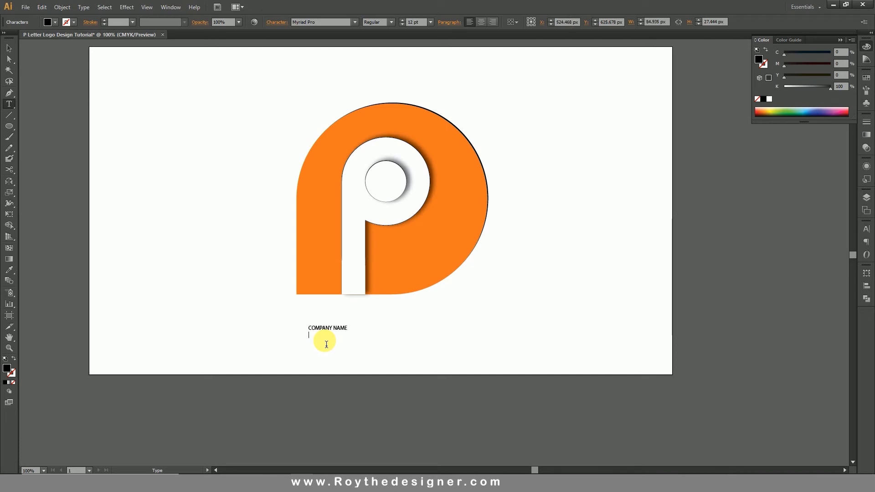
type("AGLINE HERE")
key("Escape")
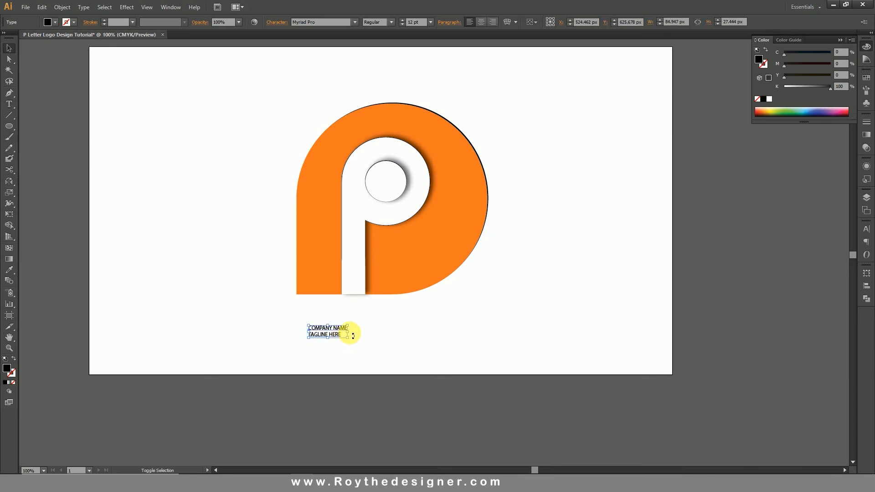
left_click_drag(350, 336, 457, 354)
left_click_drag(439, 324, 427, 325)
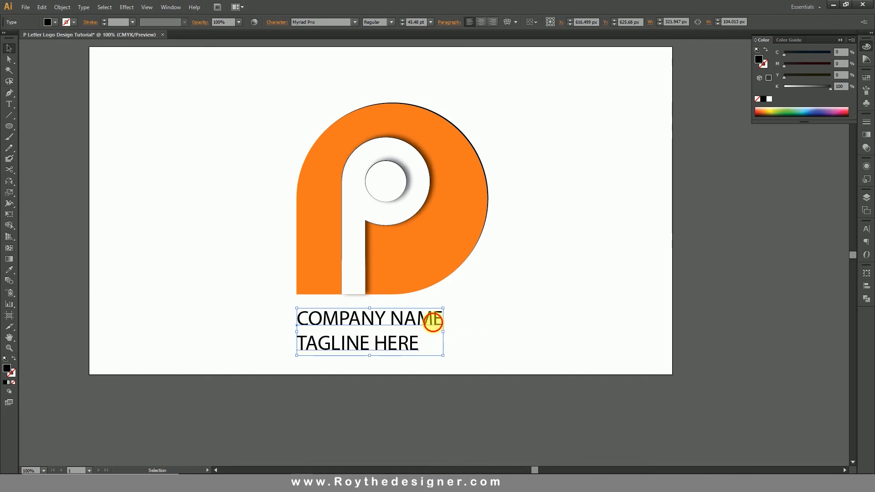
Step: Set the font of the COMPANY NAME line to Pump Demi Bold LET Plain:1.0
key("t")
triple_click(434, 325)
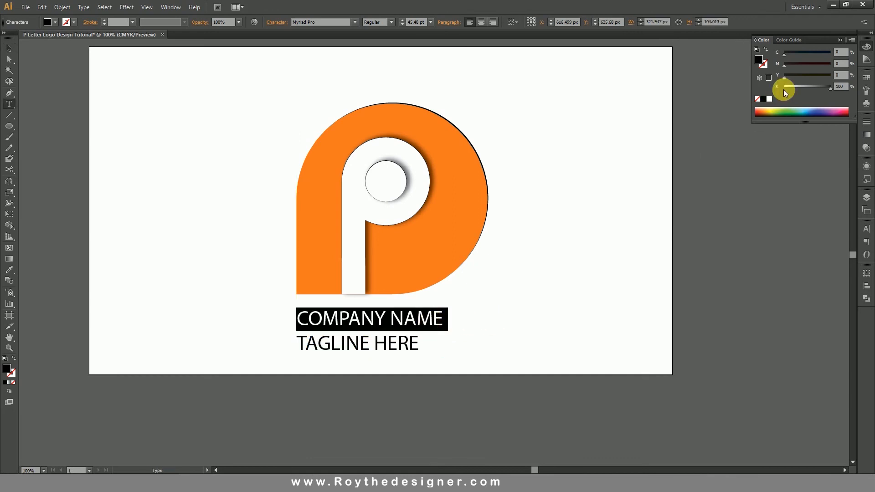
left_click(866, 228)
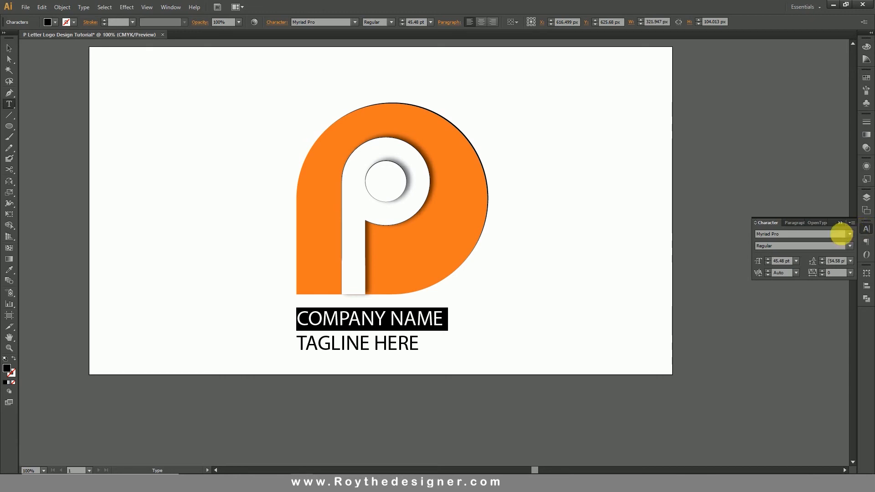
left_click(810, 235)
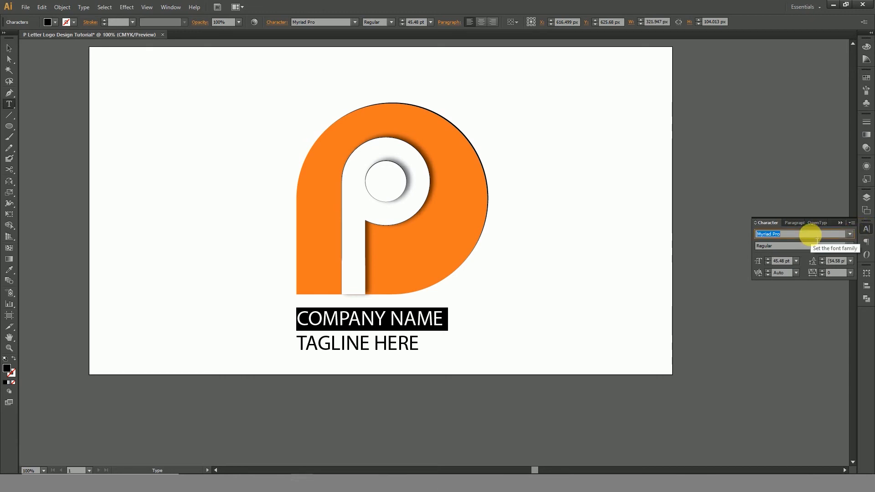
type("Pump Demi Bold LET Plain:1.0")
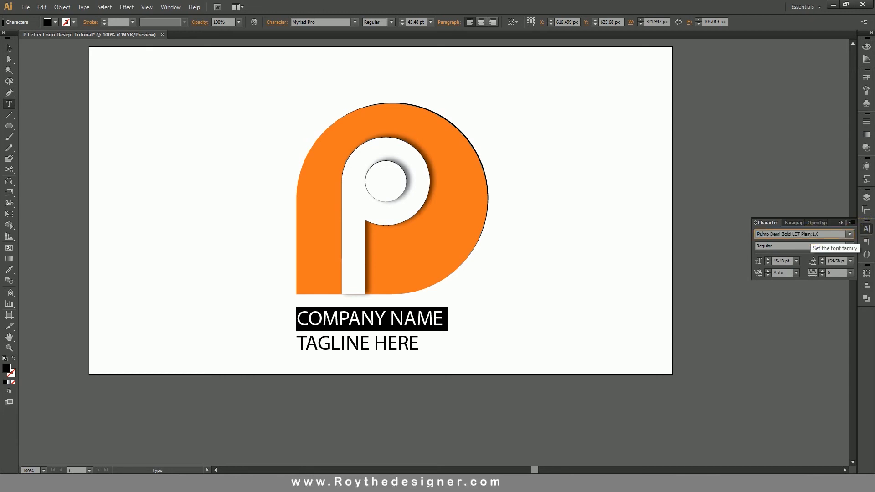
left_click(811, 233)
left_click(810, 233)
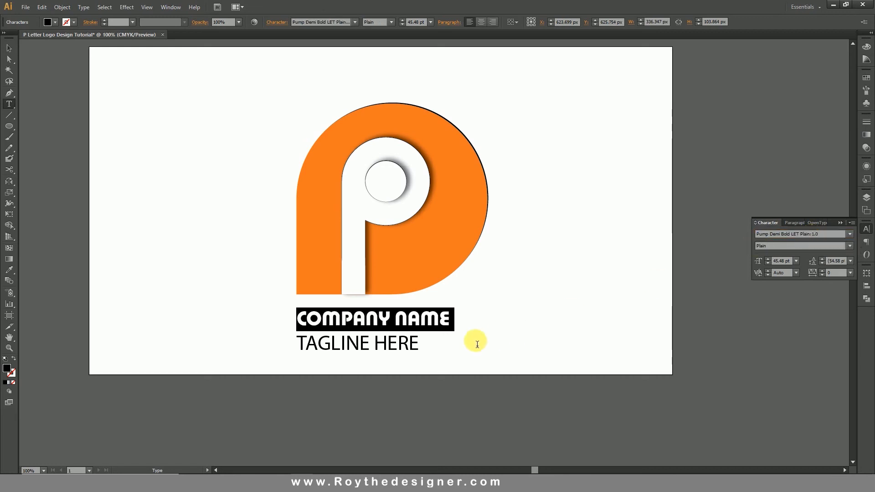
Step: Set the font of the TAGLINE HERE line to SerifaD
left_click(418, 342)
double_click(390, 350)
triple_click(390, 350)
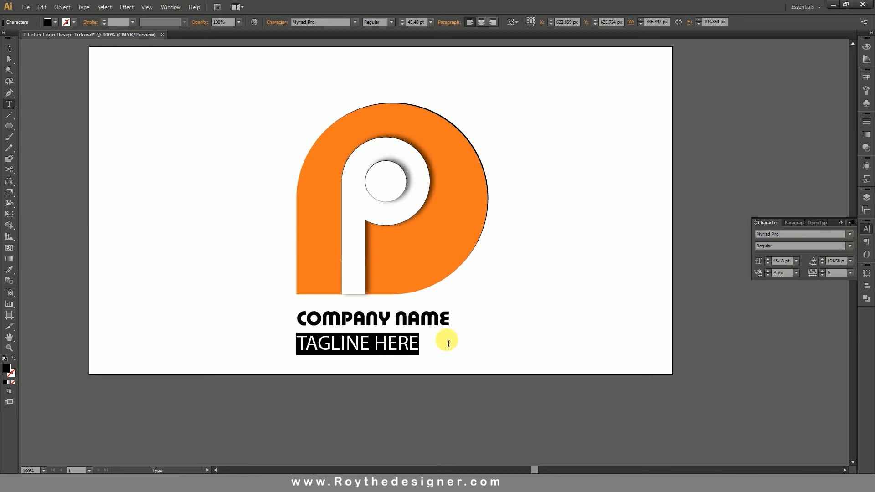
left_click(826, 235)
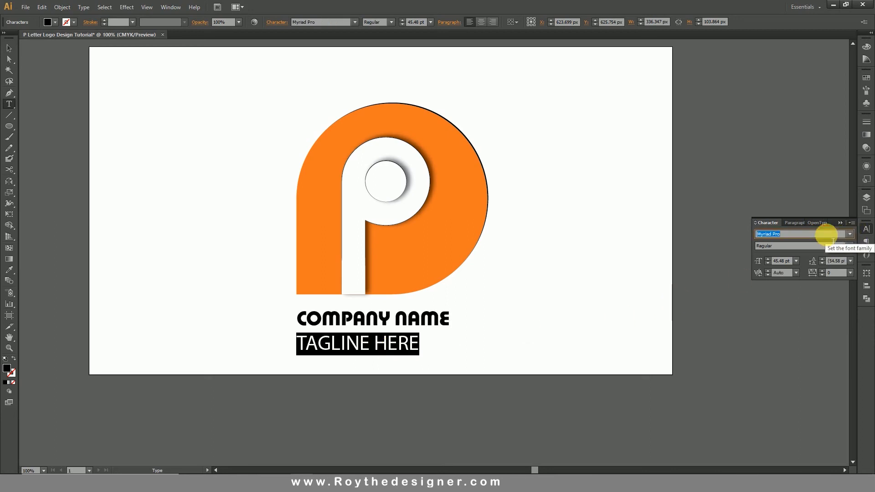
type("SerifaD")
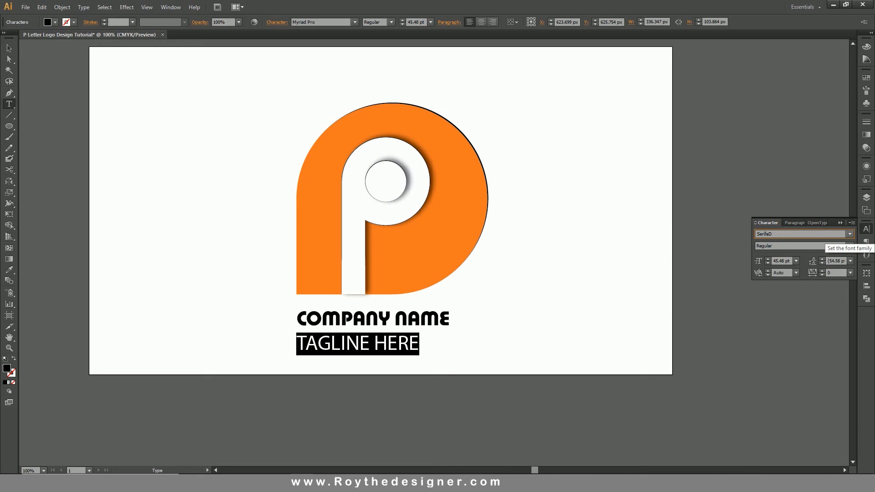
key("Return")
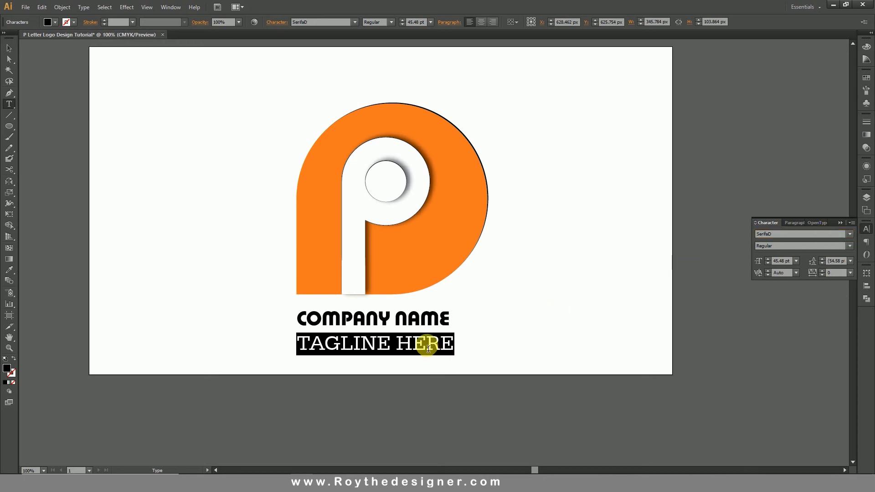
Step: Reduce the font size of the TAGLINE HERE line to 29.48 pt
key("ctrl+shift+comma")
key("ctrl+shift+comma")
key("ctrl+shift+comma")
key("ctrl+shift+comma")
key("ctrl+shift+comma")
key("ctrl+shift+comma")
key("ctrl+shift+comma")
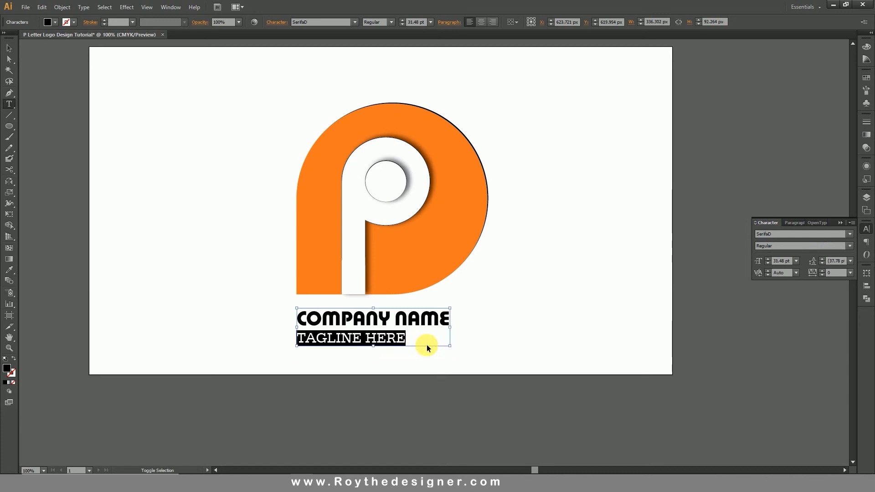
key("ctrl+shift+comma")
Step: Increase the tracking of the TAGLINE HERE line to 340 so it spans the width of the company name
key("alt+Right")
key("alt+Right")
key("alt+Right")
key("alt+Right")
key("alt+Right")
key("alt+Right")
key("alt+Right")
key("alt+Right")
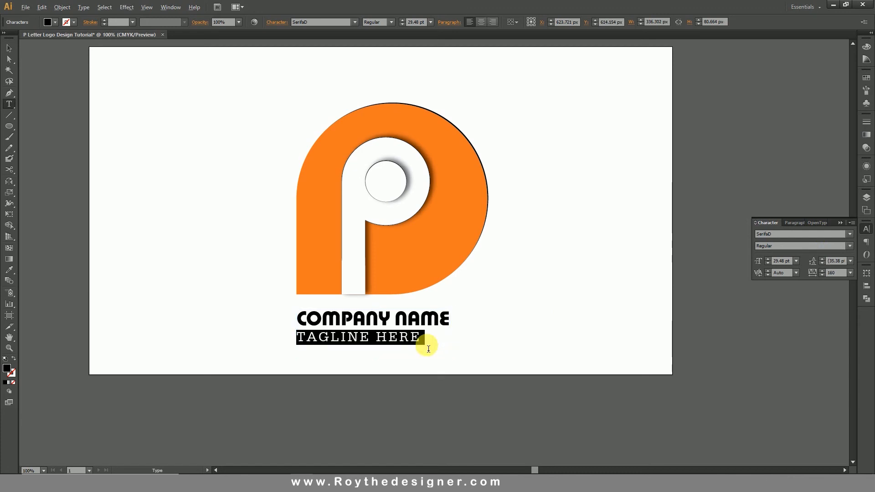
key("alt+Right")
key("alt+Right")
key("alt+Right")
key("alt+Right")
key("alt+Right")
key("alt+Right")
key("alt+Right")
key("alt+Right")
key("alt+Right")
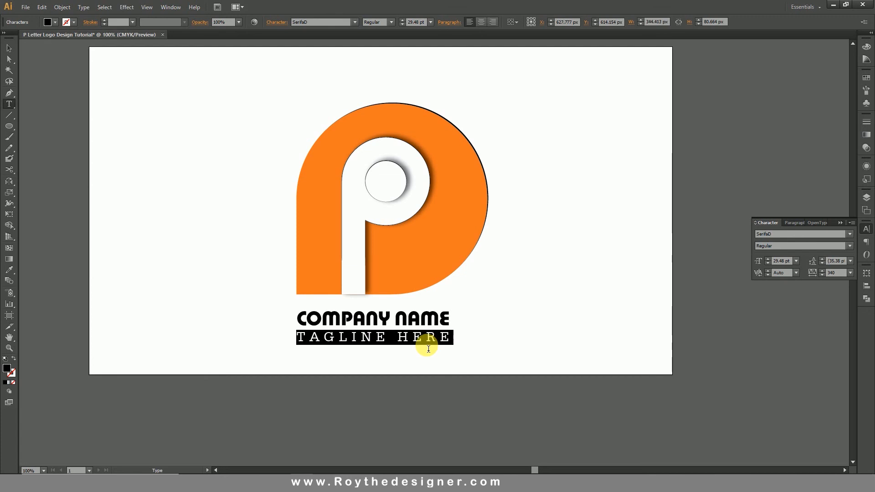
Step: Scale the whole text block up to about 420 px wide to match the logo's width, and deselect it
left_click(9, 48)
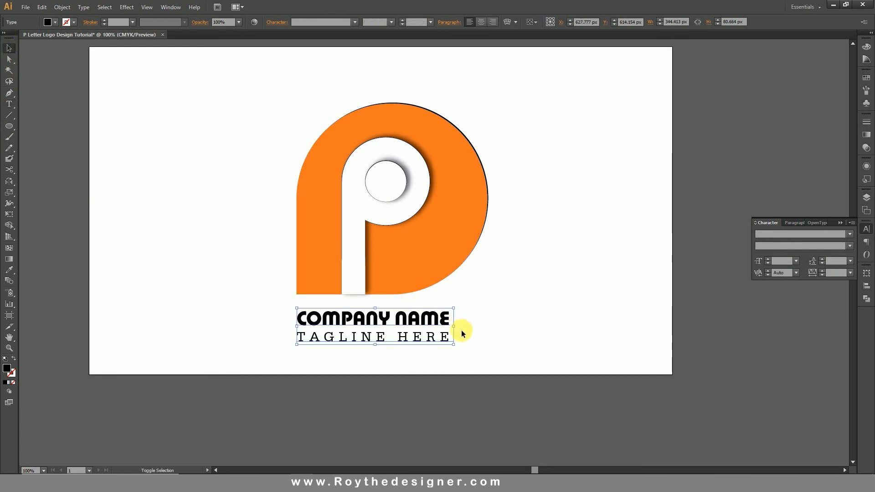
left_click_drag(457, 330, 490, 330)
left_click(518, 294)
Step: Color the COMPANY NAME line with the orange sampled from the teardrop using the Eyedropper, then deselect the text
double_click(443, 321)
triple_click(442, 319)
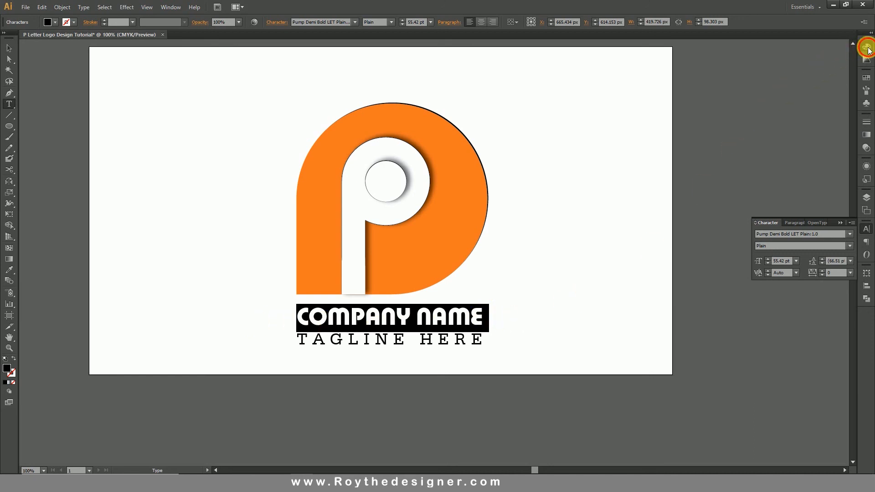
left_click(867, 47)
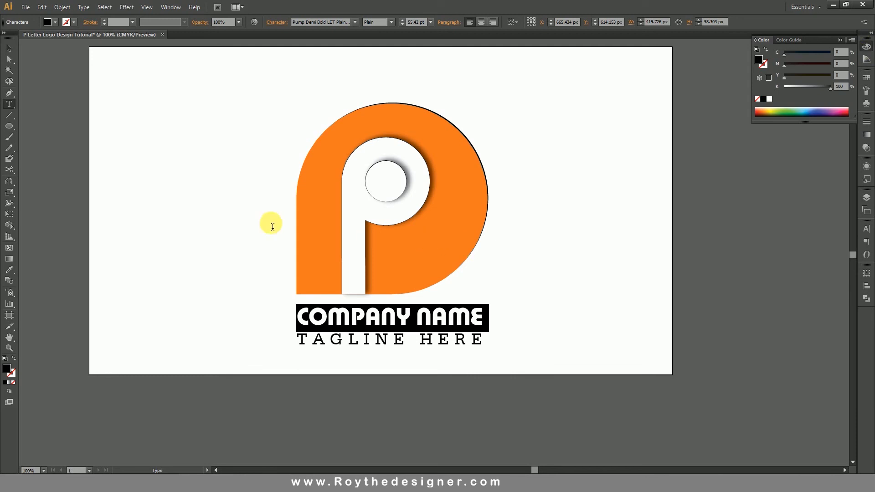
left_click(9, 269)
left_click(440, 246)
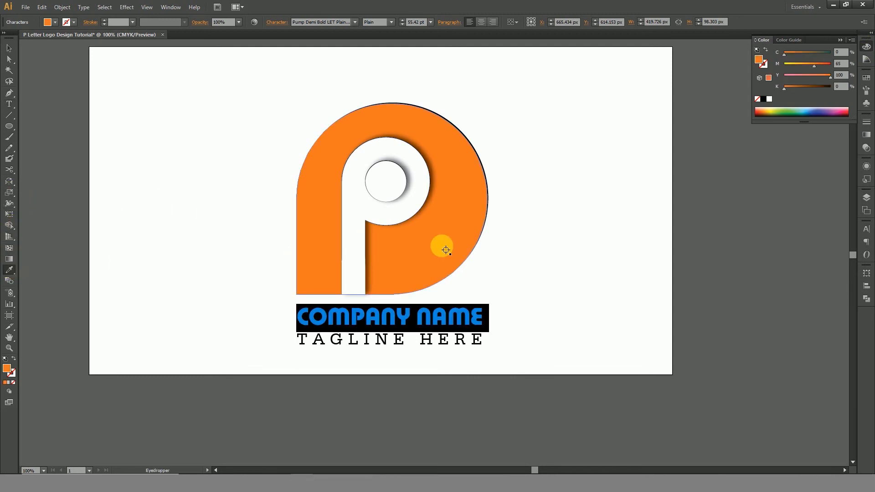
left_click(7, 48)
left_click(166, 157)
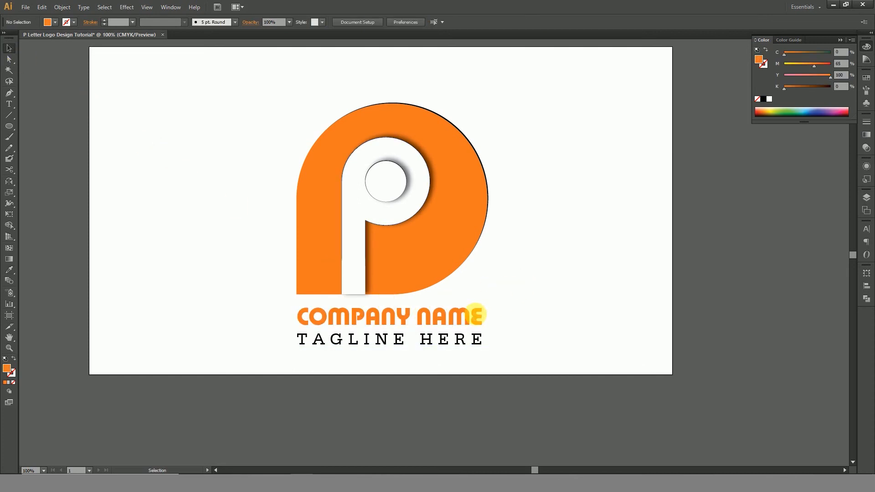
Step: Save the document to the Desktop as the Adobe Illustrator file P Letter Logo Design Tutorial, replacing the existing file and accepting the Illustrator options
left_click(474, 316)
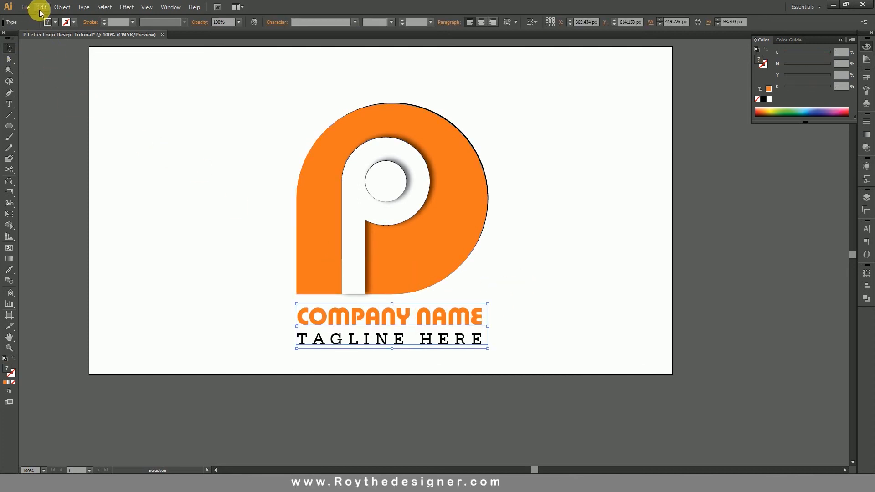
left_click(25, 7)
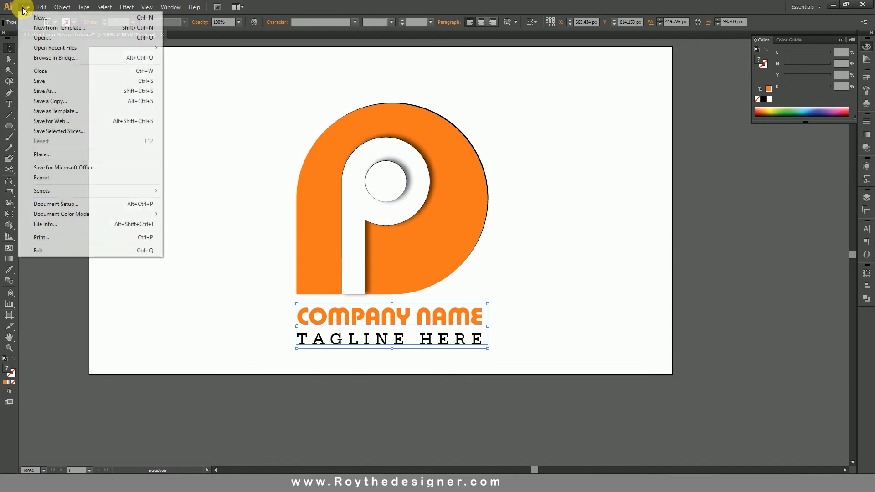
left_click(51, 92)
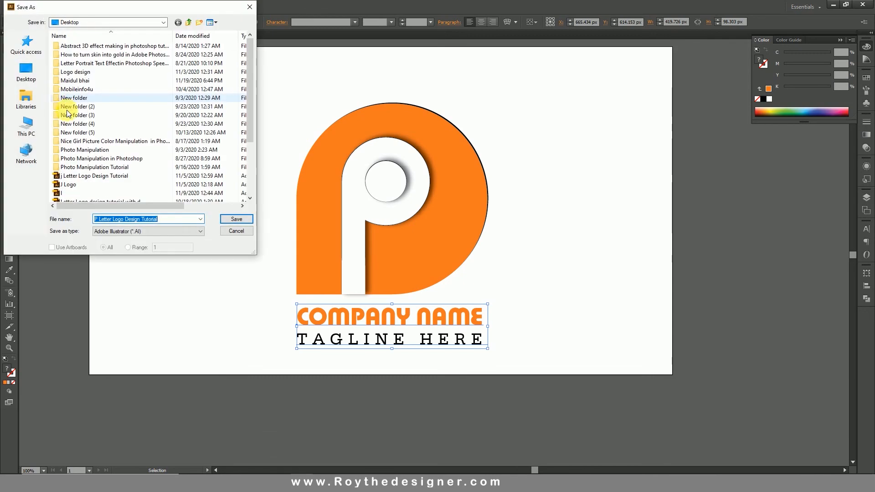
left_click(237, 219)
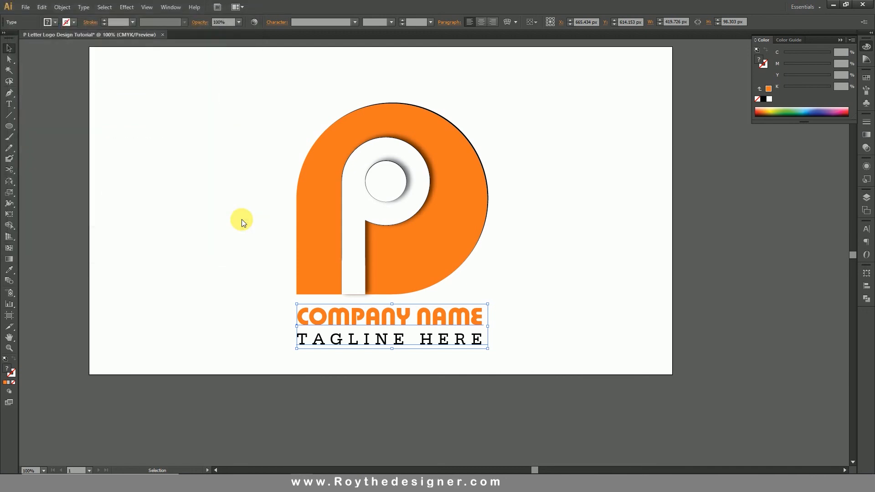
left_click(471, 369)
left_click(488, 302)
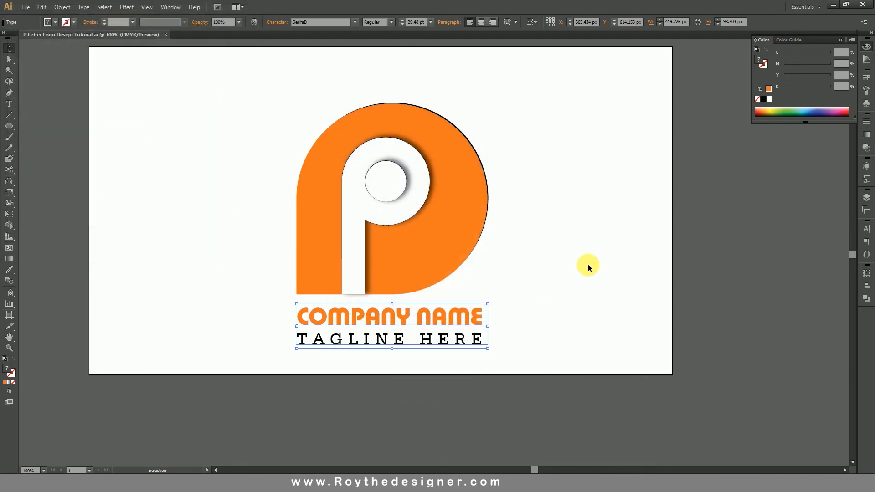
Step: Export the artwork for web as a High quality JPEG named P-Letter-Logo-Design-Tutorial on the Desktop, and deselect the text
left_click(25, 8)
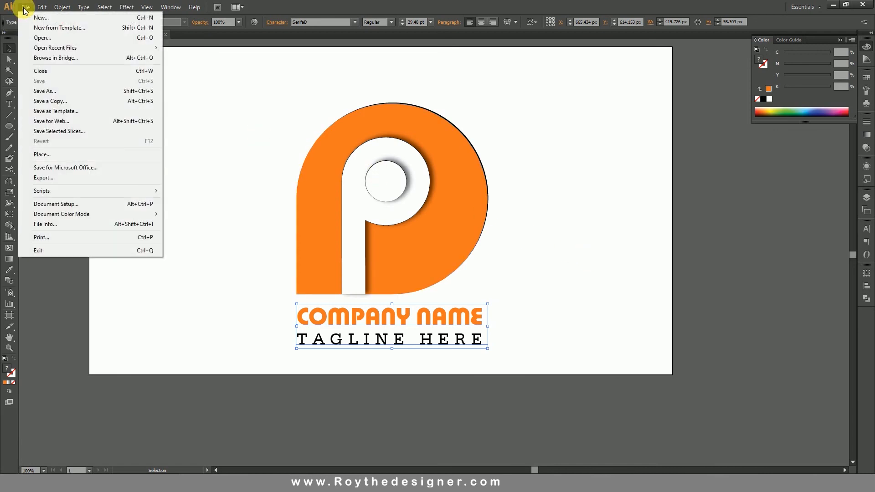
left_click(82, 121)
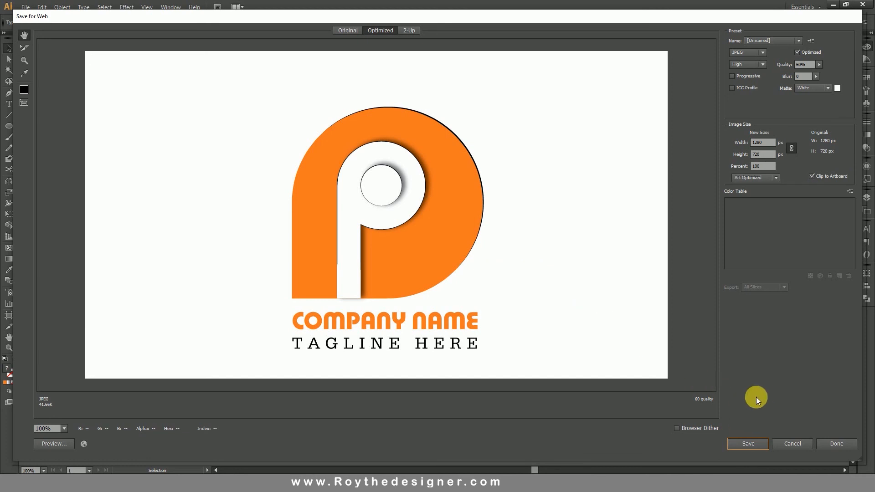
left_click(757, 441)
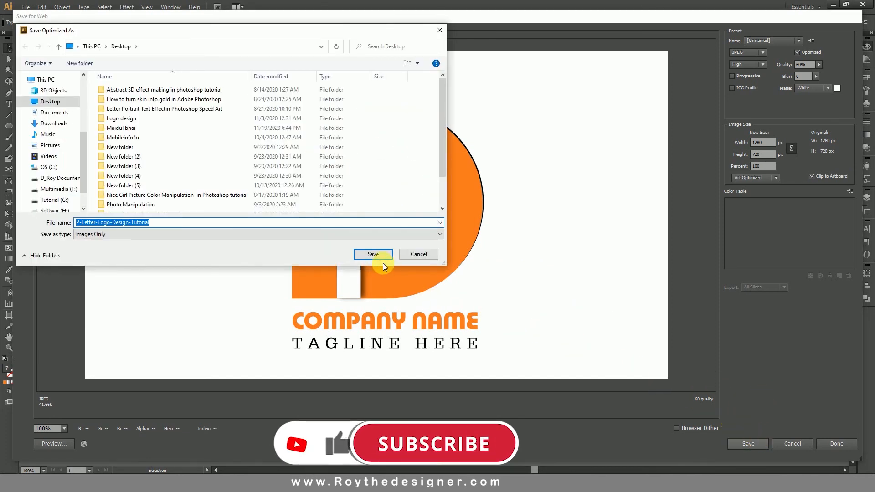
left_click(371, 253)
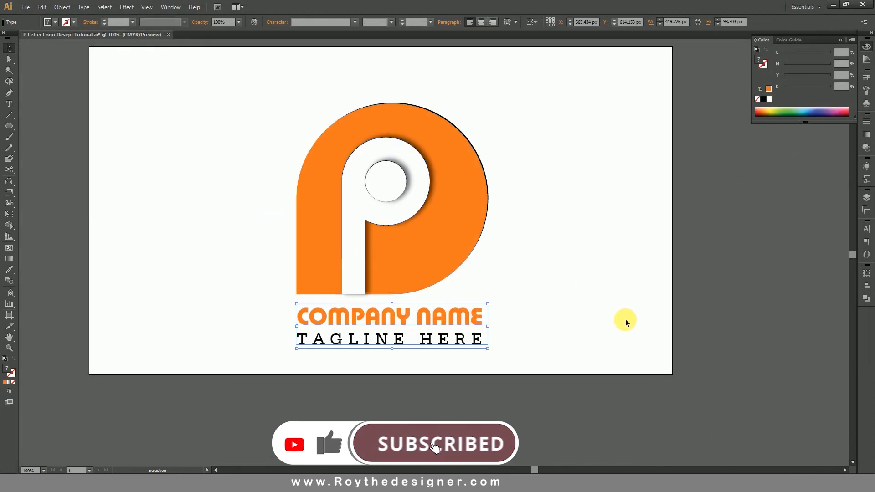
left_click(625, 319)
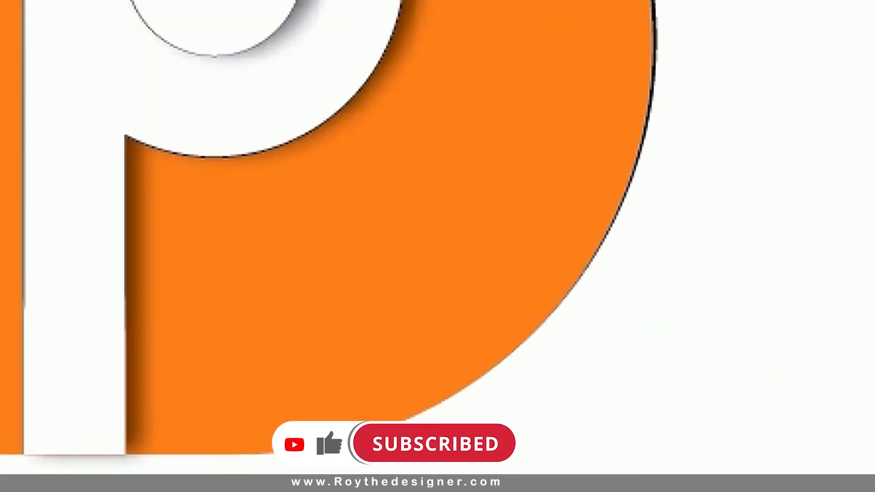